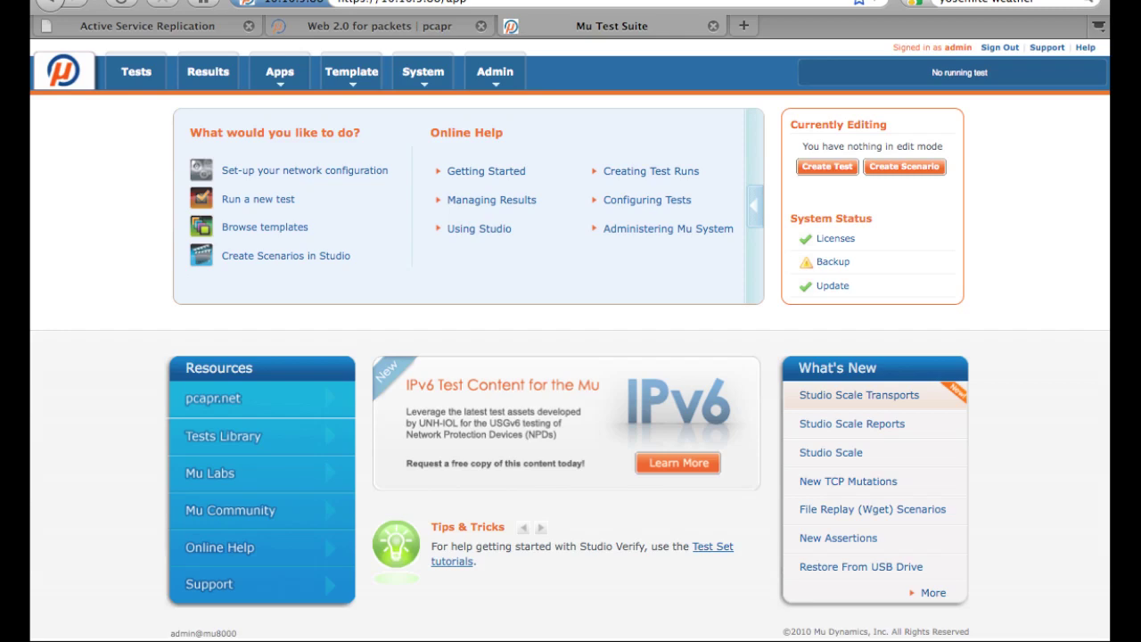
Switch to the terminal and highlight a block of the web server's access log entries.
{"action": "key", "text": "super+Tab"}
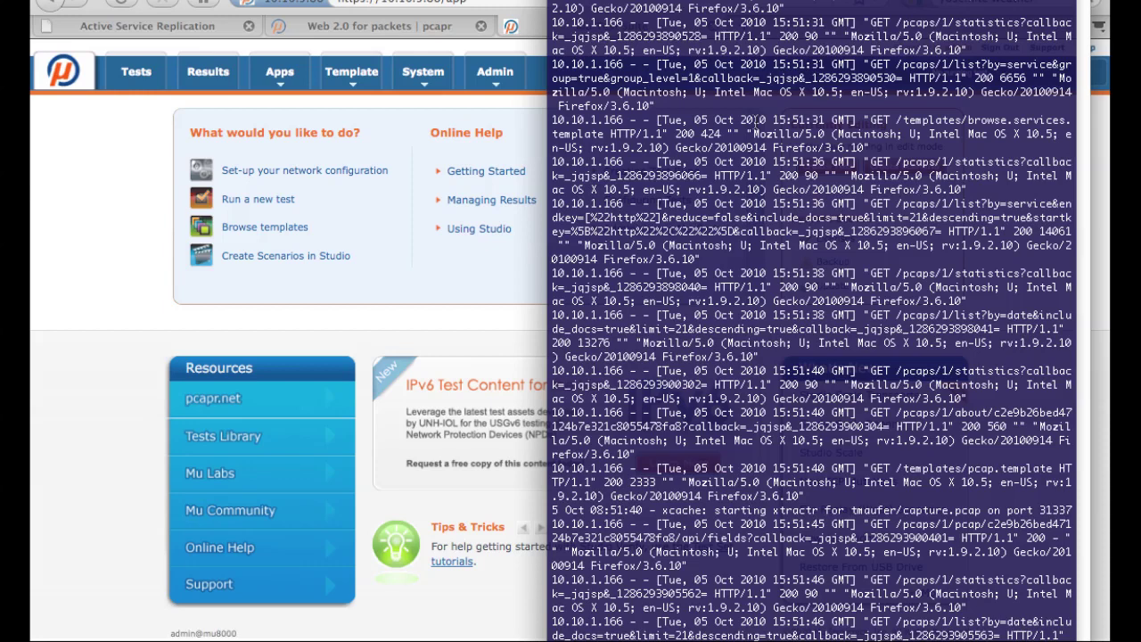
{"action": "double_click", "coordinate": [589, 24]}
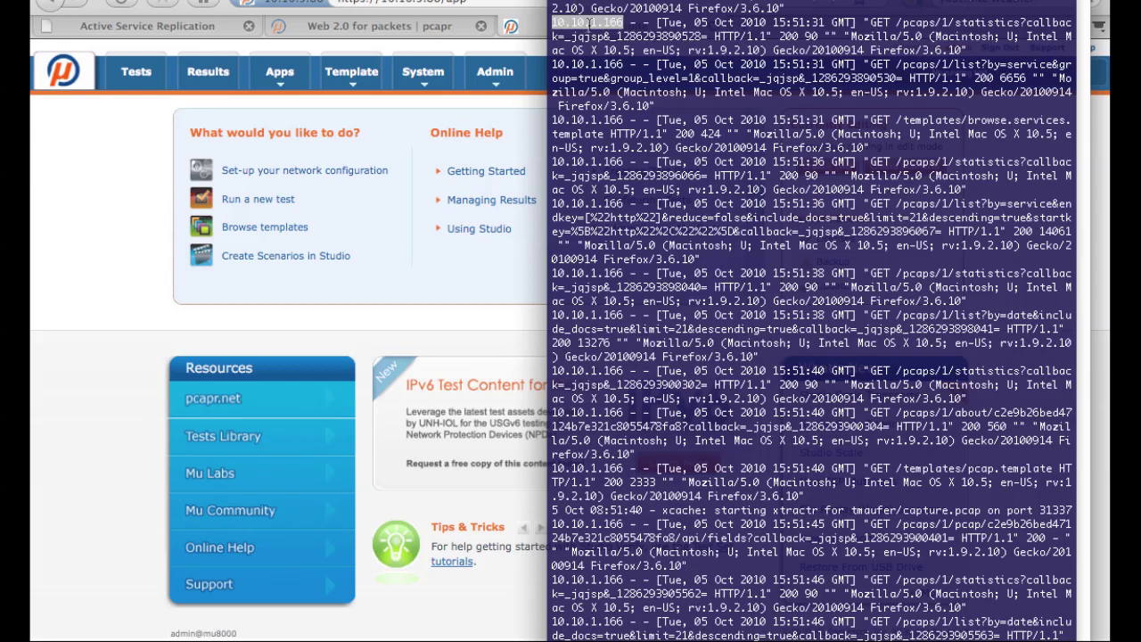
{"action": "left_click_drag", "start_coordinate": [590, 23], "coordinate": [790, 459]}
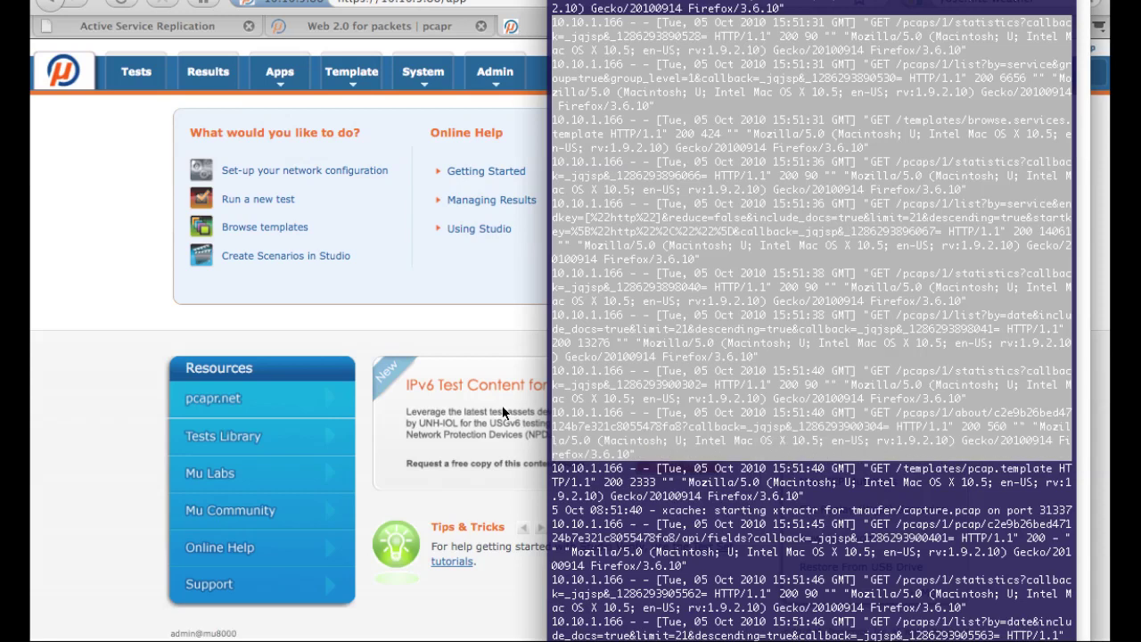
{"action": "left_click", "coordinate": [466, 327]}
Paste the copied access log snippet into the Active Service Replication page's log area and parse it.
{"action": "left_click", "coordinate": [207, 28]}
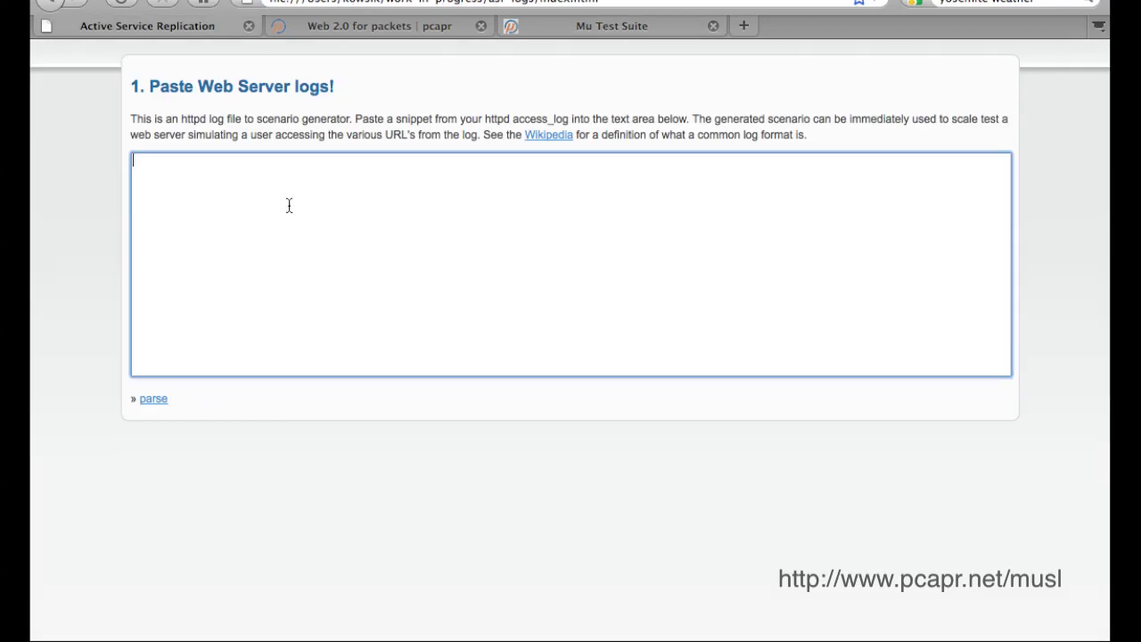
{"action": "key", "text": "super+v"}
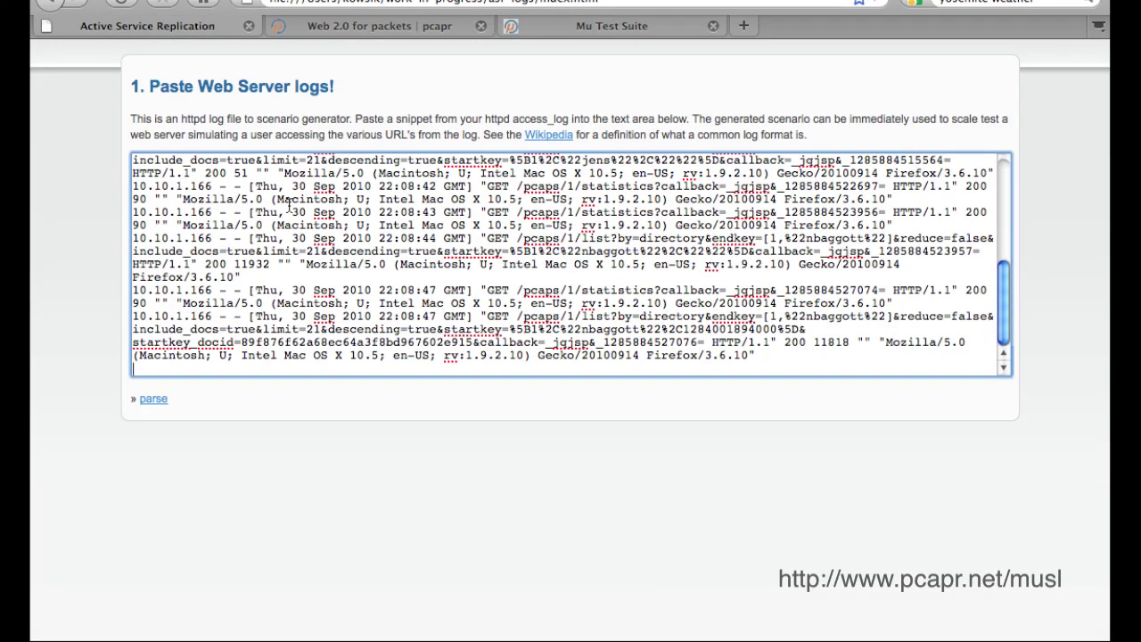
{"action": "scroll", "coordinate": [289, 205], "scroll_direction": "up", "scroll_amount": 10}
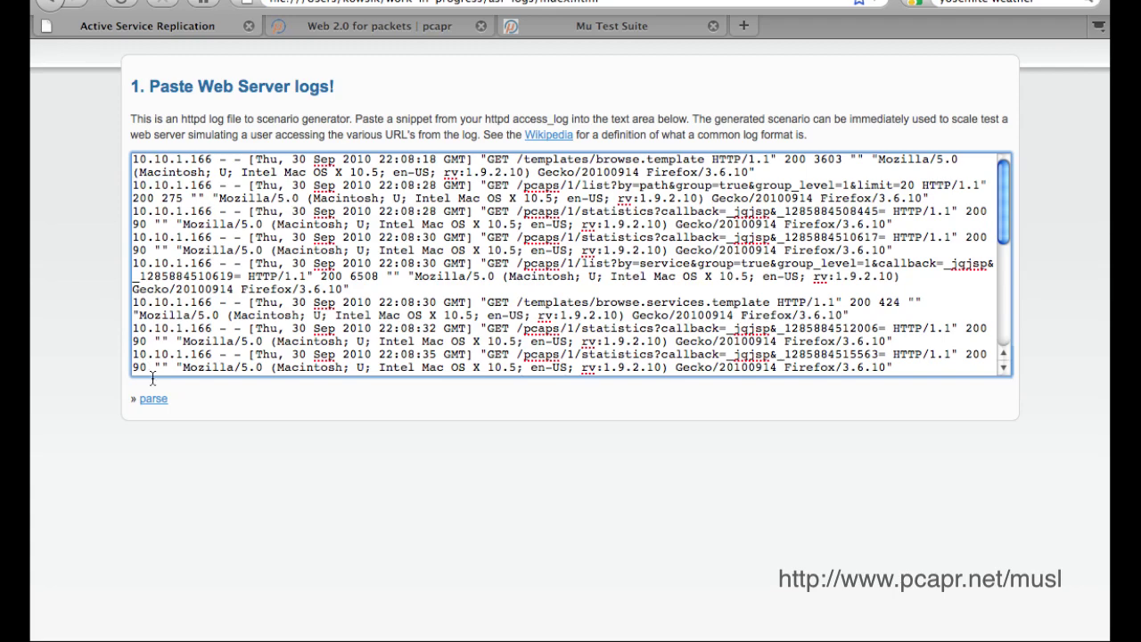
{"action": "left_click", "coordinate": [154, 400]}
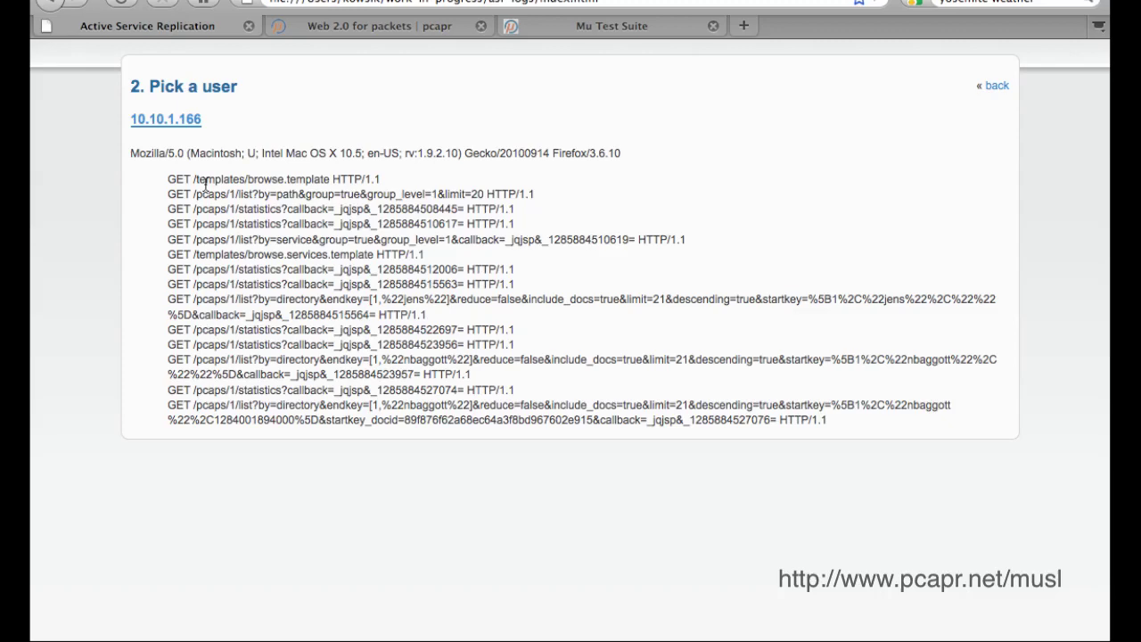
Pick user 10.10.1.166 and create a musl scenario for the http site dell-5 on port 8080.
{"action": "left_click", "coordinate": [160, 123]}
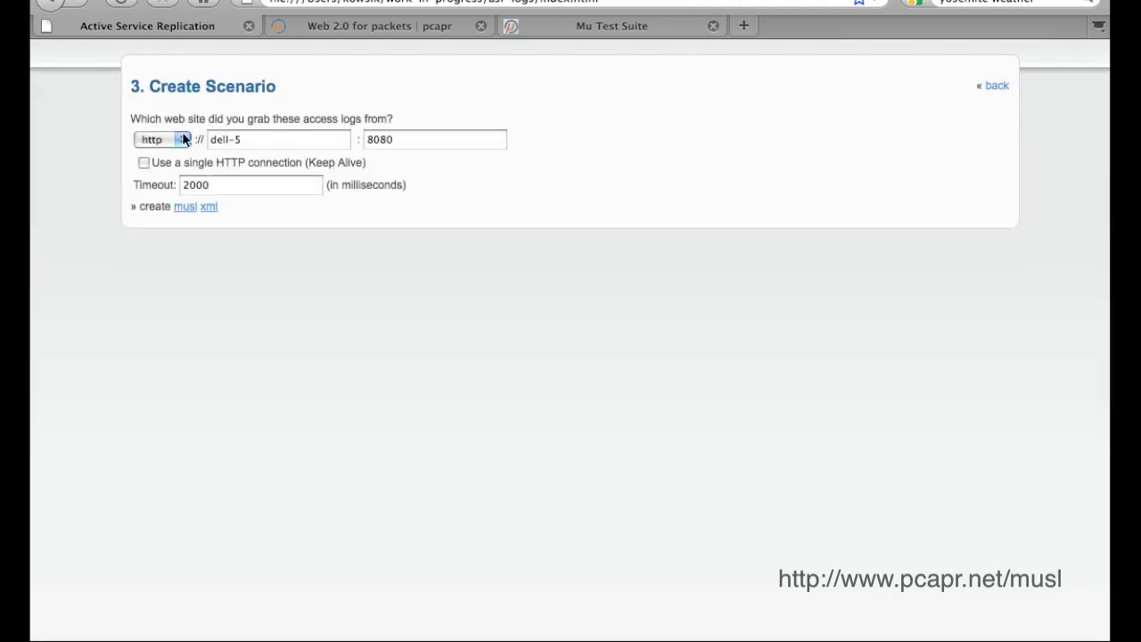
{"action": "left_click", "coordinate": [183, 140]}
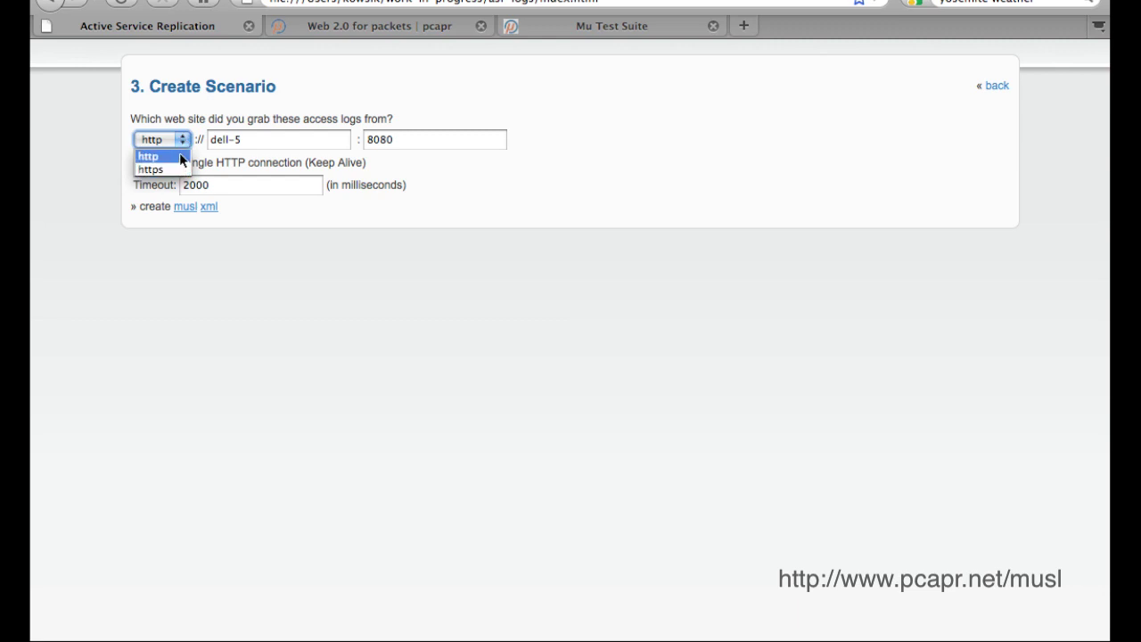
{"action": "left_click", "coordinate": [179, 153]}
{"action": "left_click", "coordinate": [287, 143]}
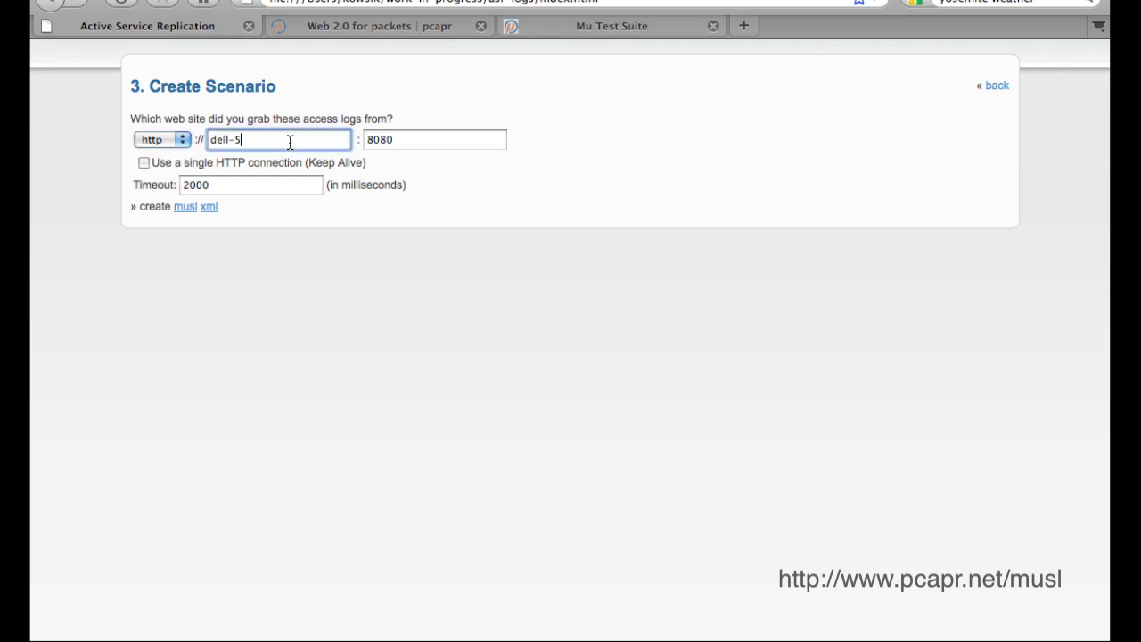
{"action": "left_click", "coordinate": [434, 140]}
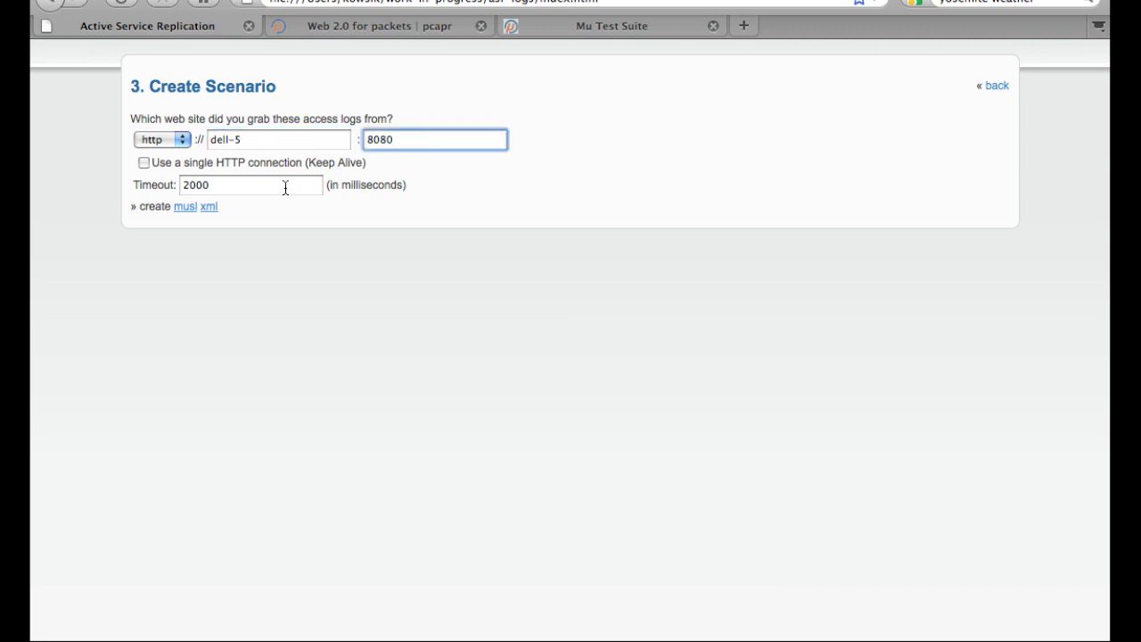
{"action": "left_click", "coordinate": [184, 207]}
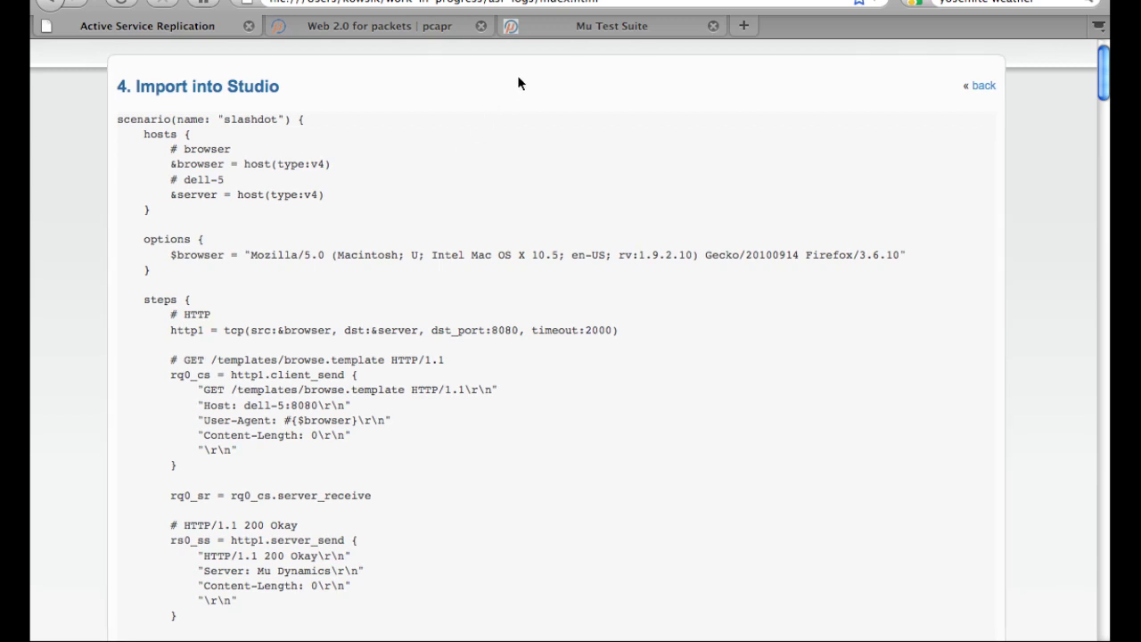
Start creating a scenario in Mu Test Suite and import slashdot.msl from the scale folder into Studio.
{"action": "left_click", "coordinate": [563, 27]}
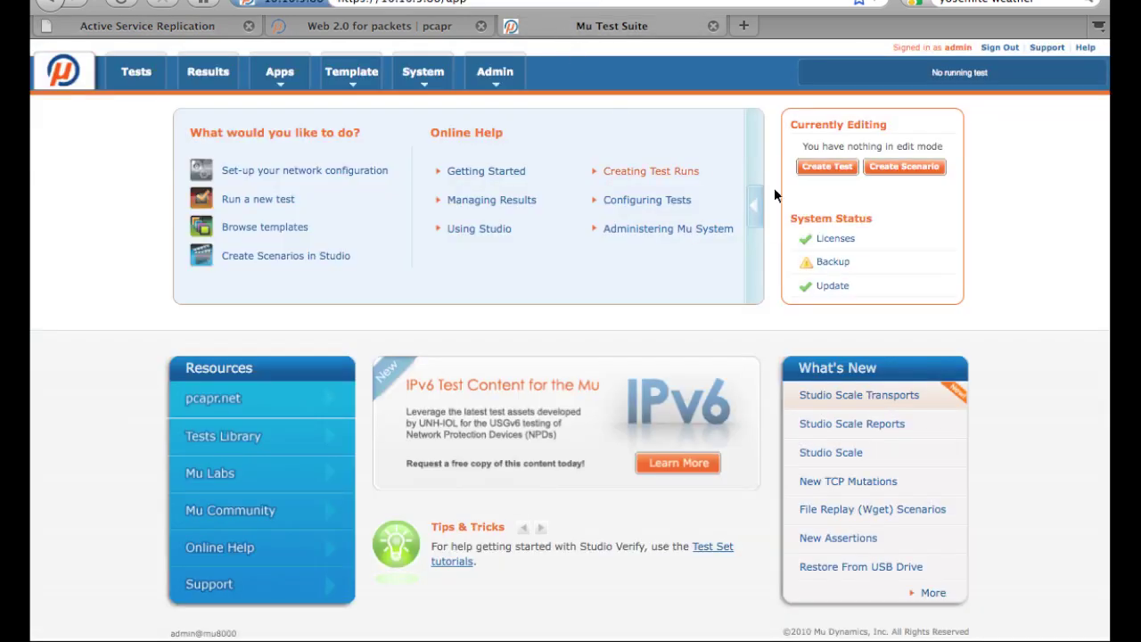
{"action": "left_click", "coordinate": [898, 173]}
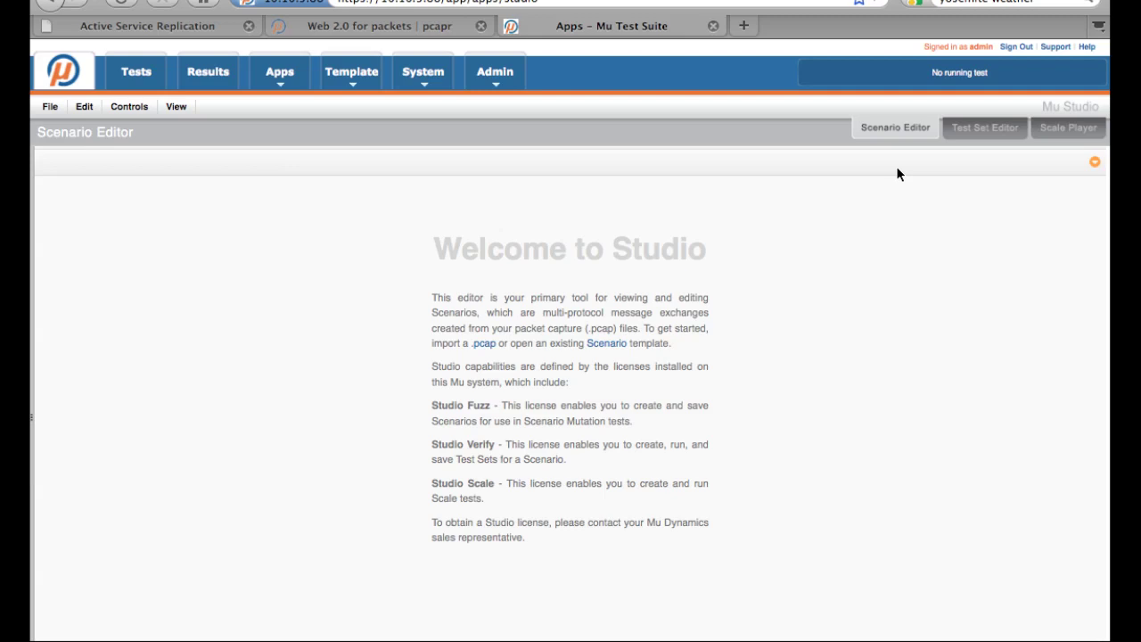
{"action": "left_click", "coordinate": [50, 107]}
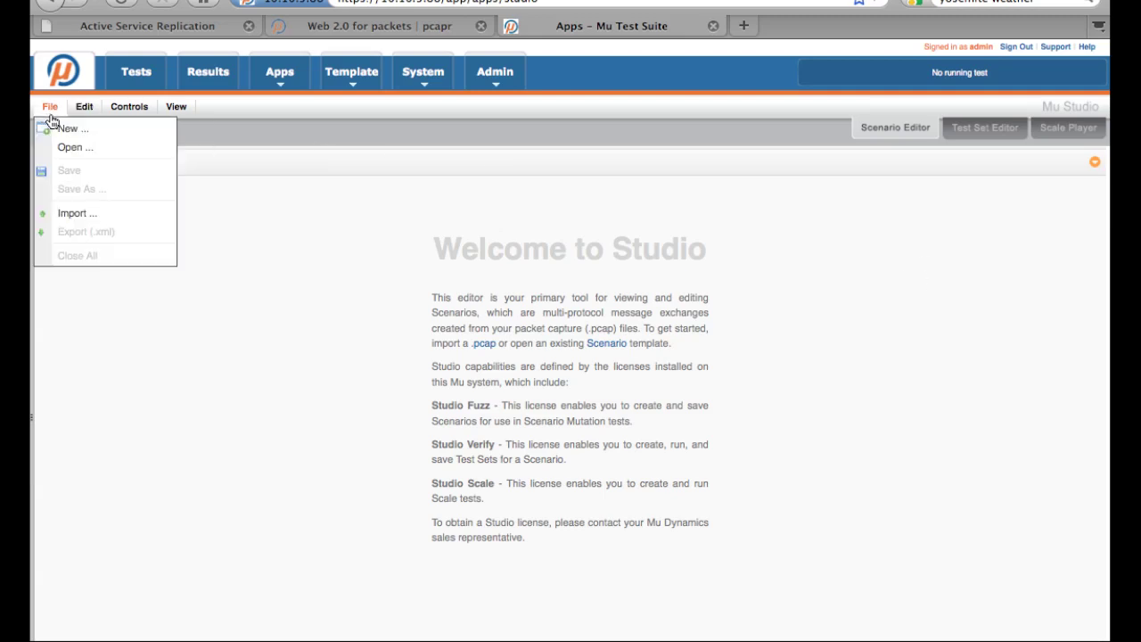
{"action": "left_click", "coordinate": [80, 218]}
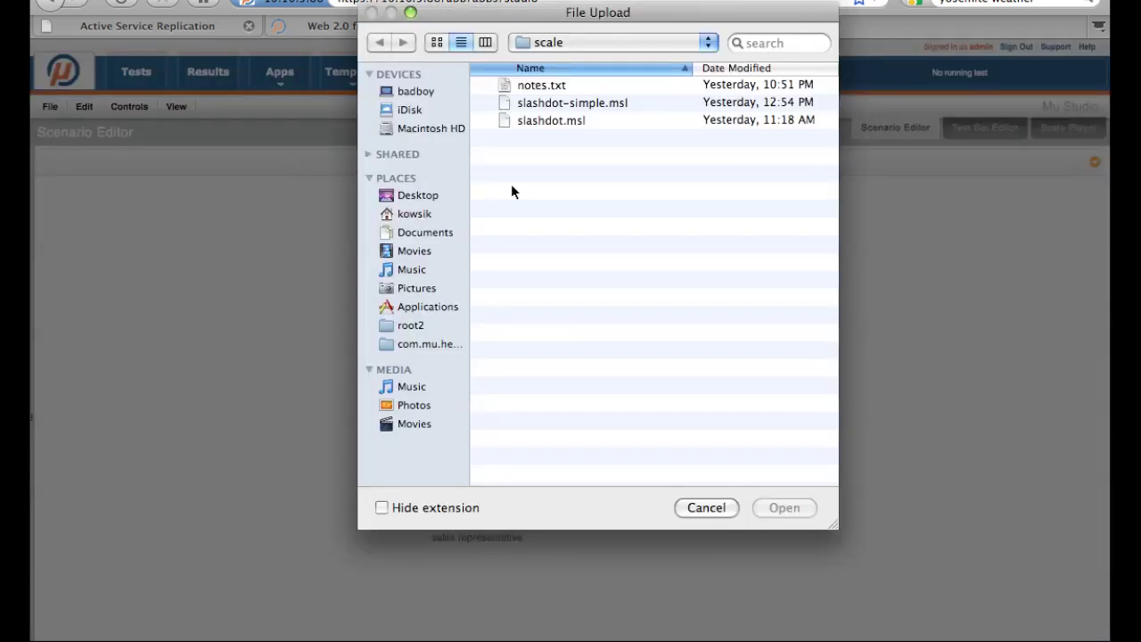
{"action": "left_click", "coordinate": [564, 125]}
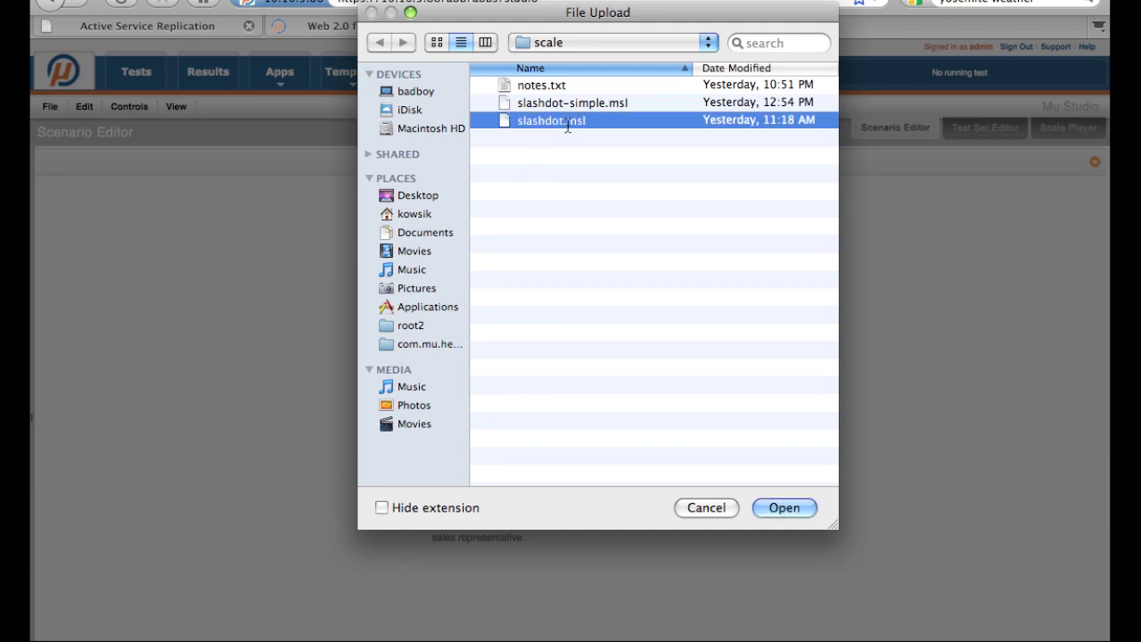
{"action": "left_click", "coordinate": [782, 508]}
Examine the sequence of HTTP requests and responses in the imported slashdot scenario's call graph.
{"action": "scroll", "coordinate": [669, 294], "scroll_direction": "down", "scroll_amount": 5}
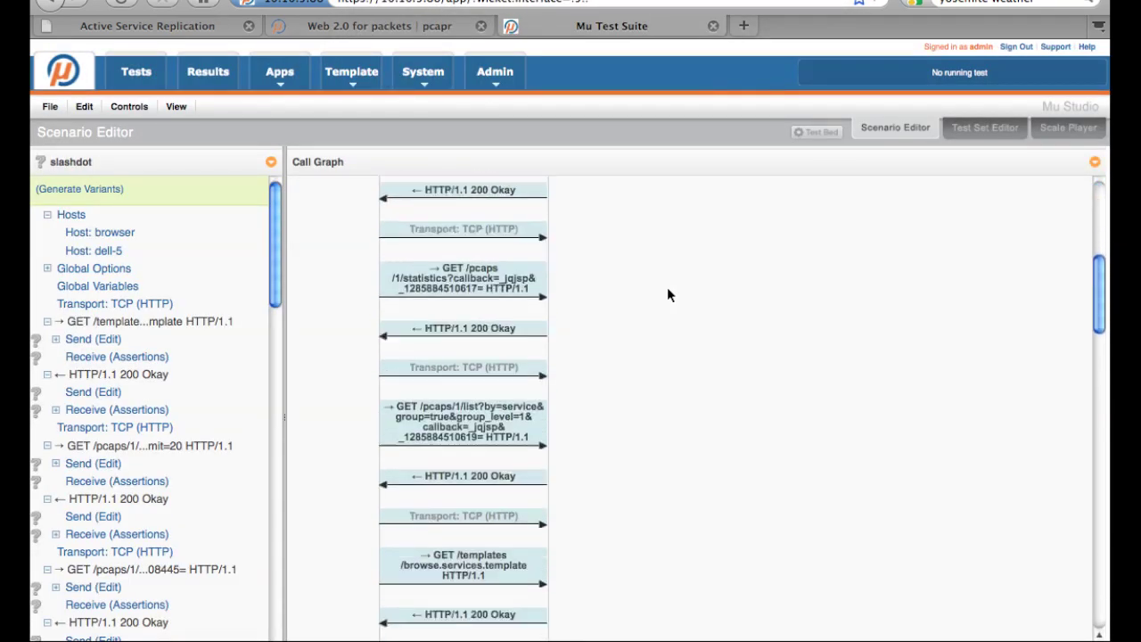
{"action": "scroll", "coordinate": [668, 289], "scroll_direction": "down", "scroll_amount": 10}
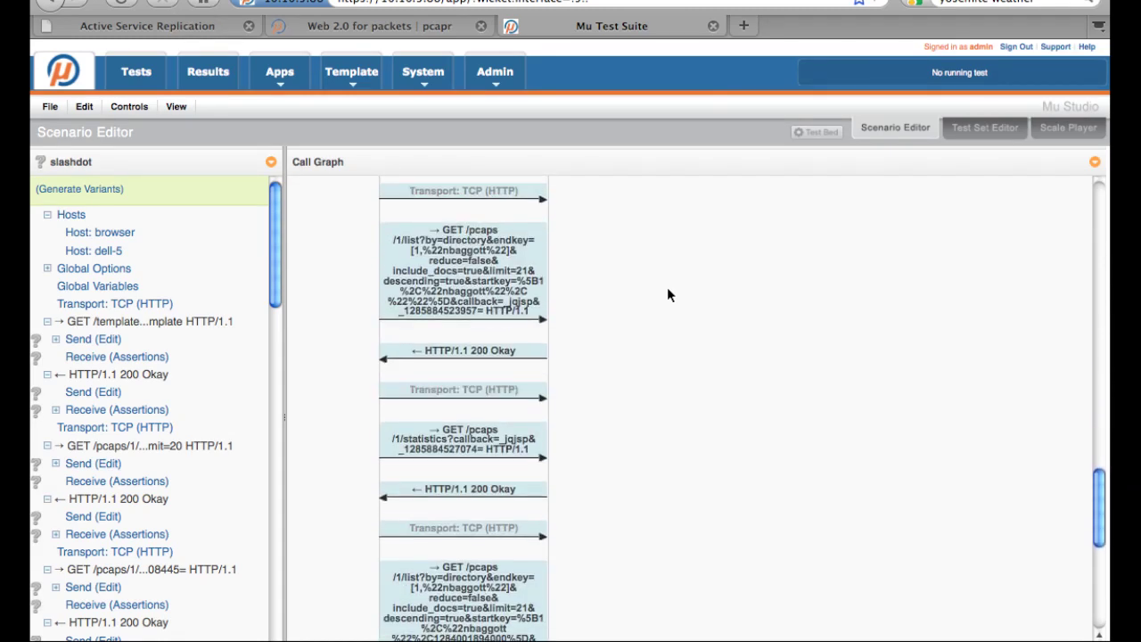
{"action": "scroll", "coordinate": [667, 287], "scroll_direction": "up", "scroll_amount": 5}
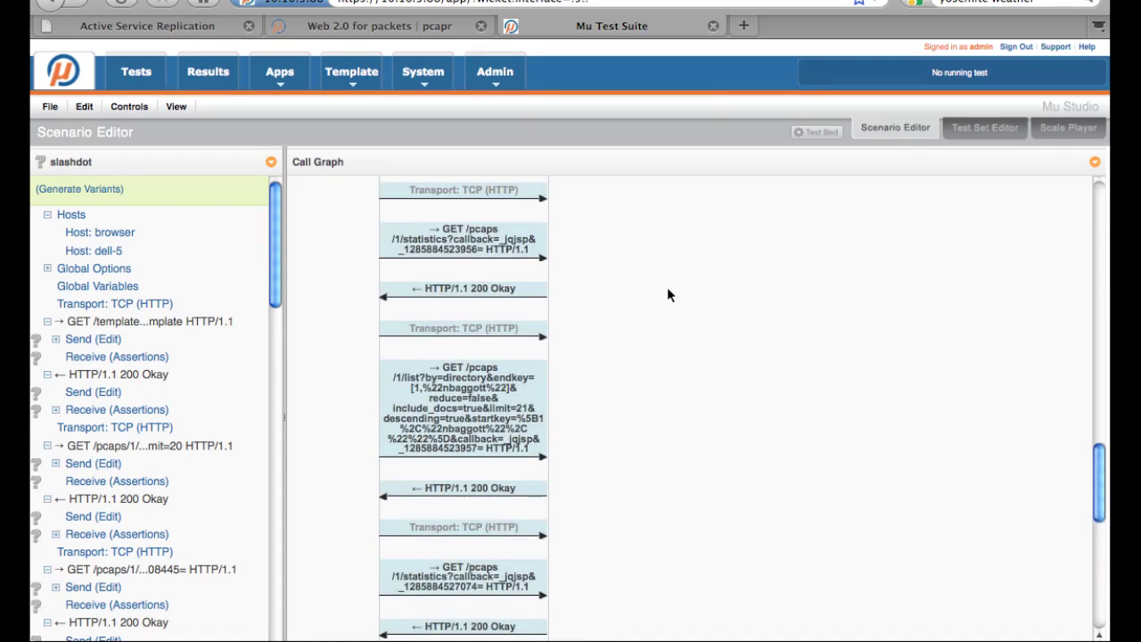
{"action": "scroll", "coordinate": [667, 295], "scroll_direction": "up", "scroll_amount": 10}
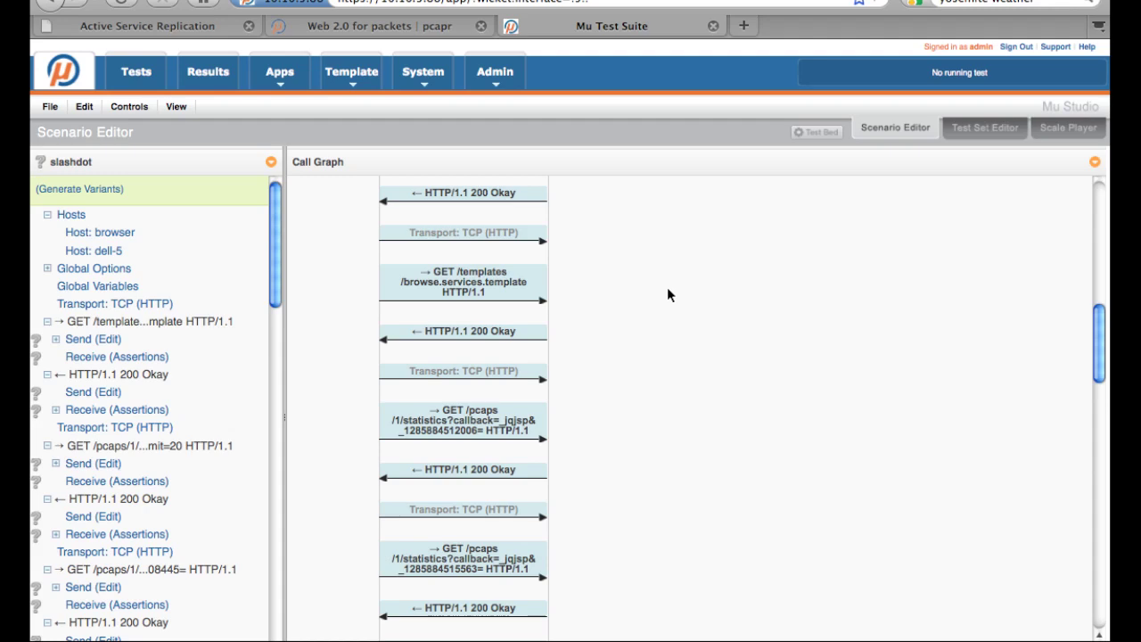
{"action": "scroll", "coordinate": [669, 294], "scroll_direction": "up", "scroll_amount": 10}
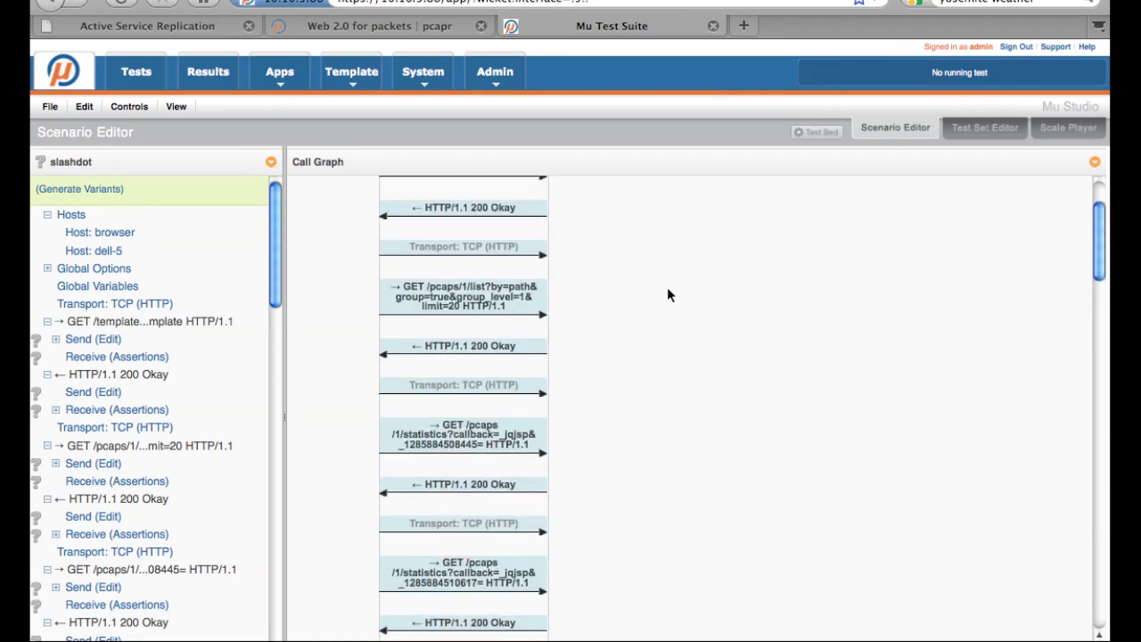
{"action": "scroll", "coordinate": [669, 295], "scroll_direction": "up", "scroll_amount": 4}
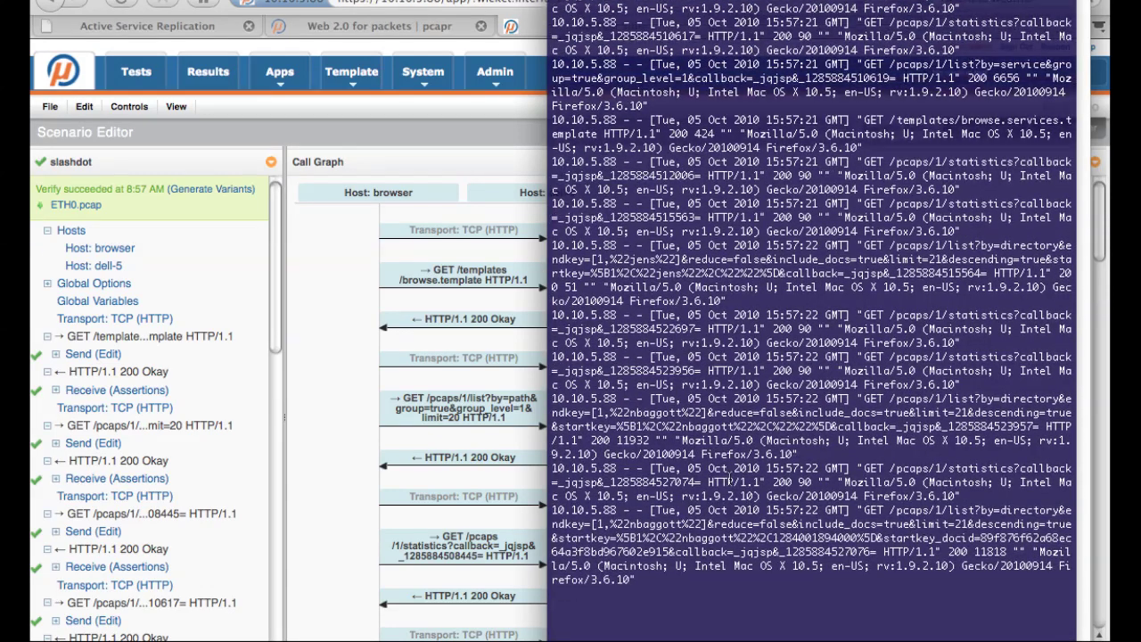
Run verification of the slashdot scenario again and check the replayed requests in the terminal's server log.
{"action": "left_click", "coordinate": [333, 341]}
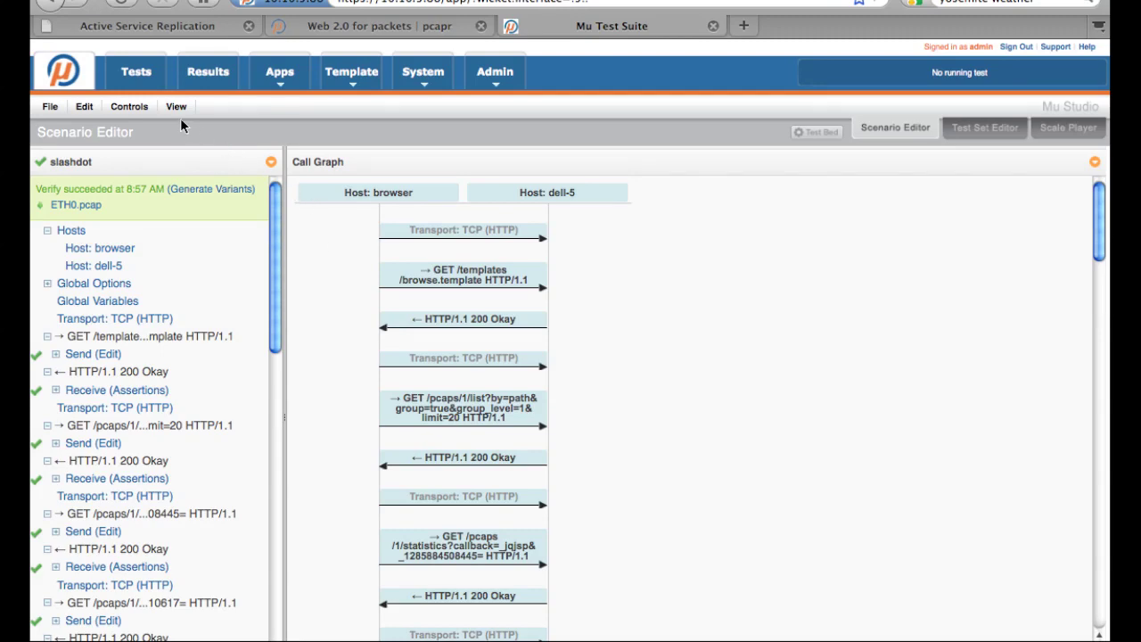
{"action": "left_click", "coordinate": [129, 106]}
{"action": "left_click", "coordinate": [135, 125]}
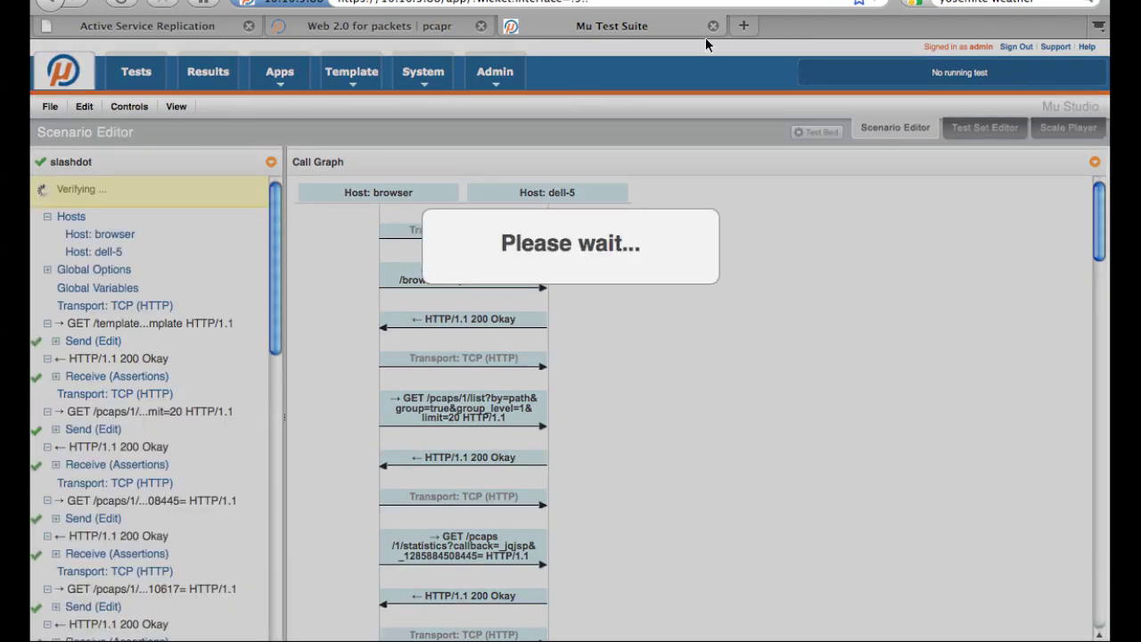
{"action": "key", "text": "super+Tab"}
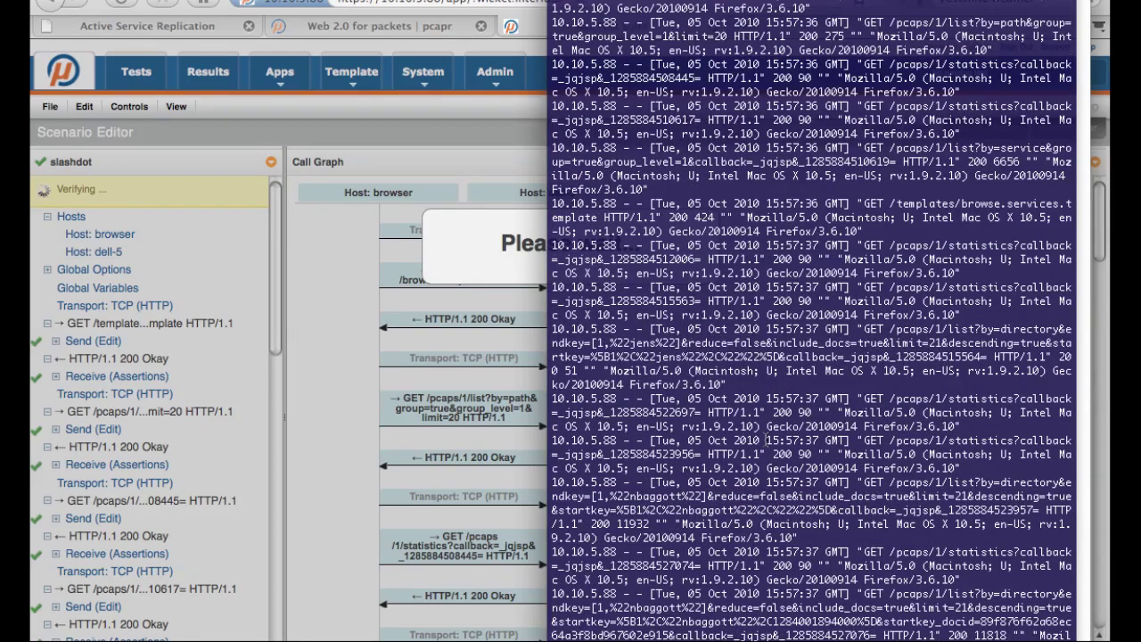
{"action": "key", "text": "super+Tab"}
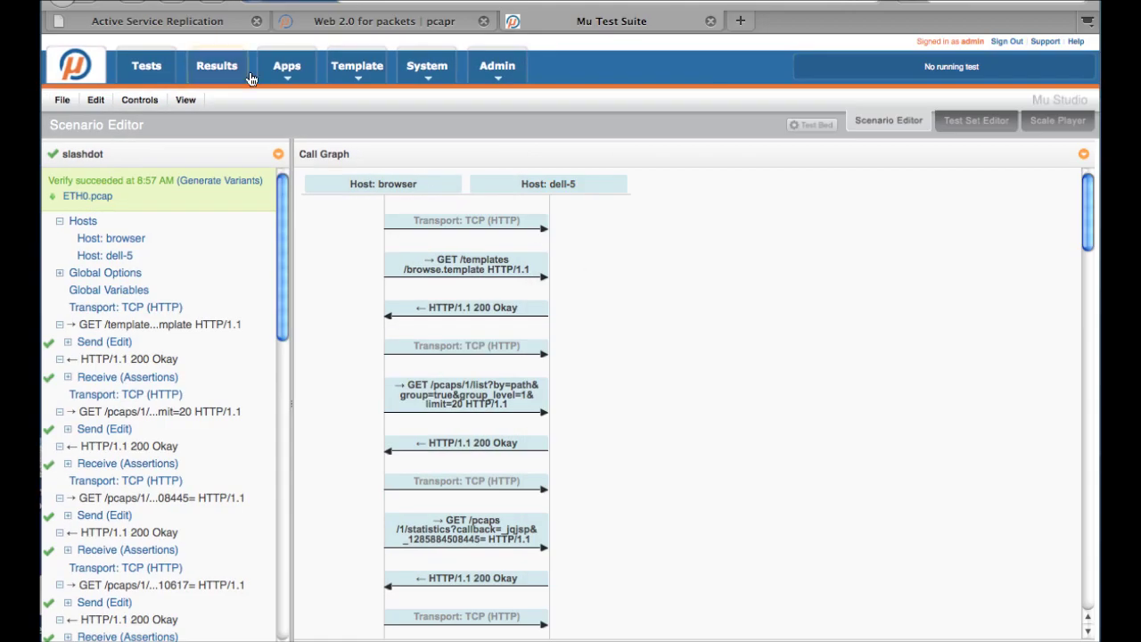
Import the simpler scenario file slashdot-simple.msl into the Scenario Editor.
{"action": "left_click", "coordinate": [50, 106]}
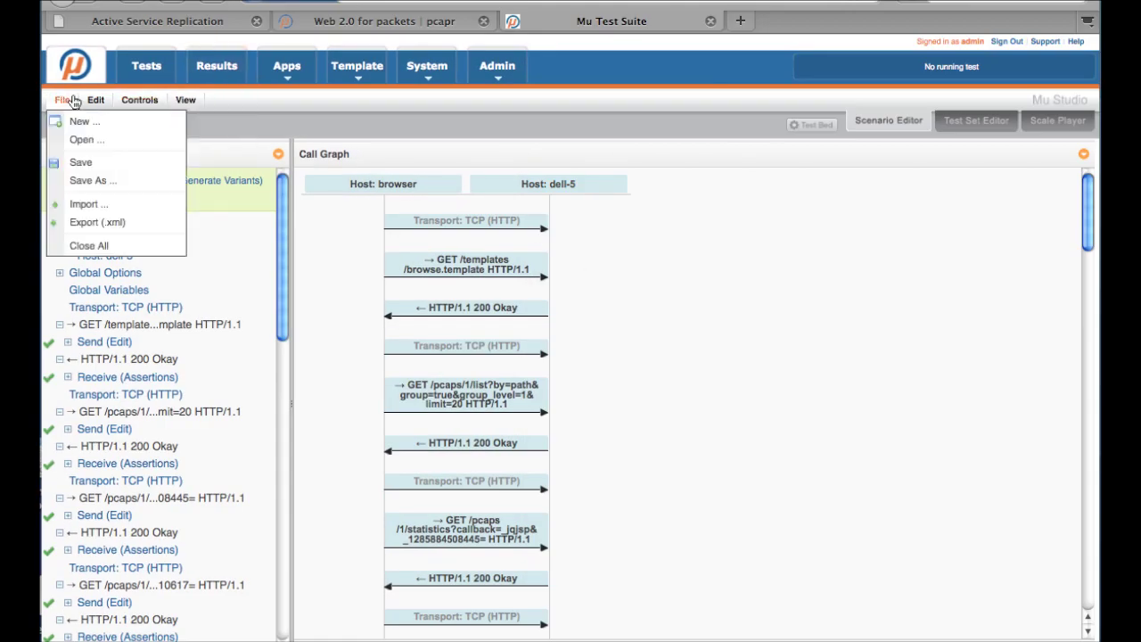
{"action": "left_click", "coordinate": [94, 205]}
{"action": "double_click", "coordinate": [560, 95]}
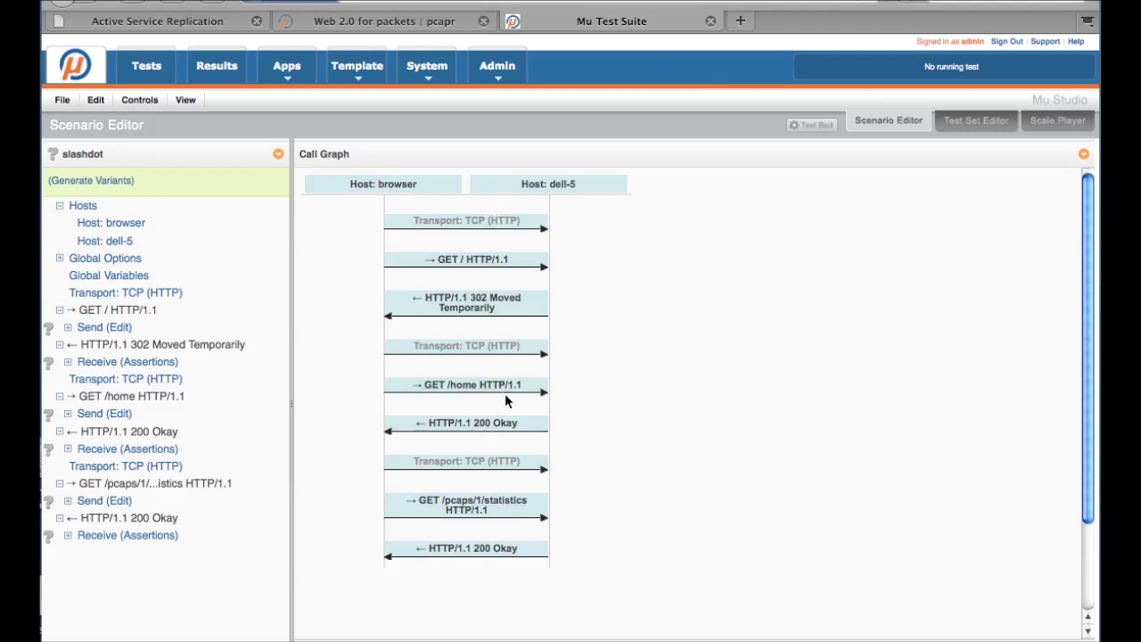
Open the Scale Player for the scenario and set the concurrency to 1 and the delay to 1000 ms.
{"action": "left_click", "coordinate": [1055, 130]}
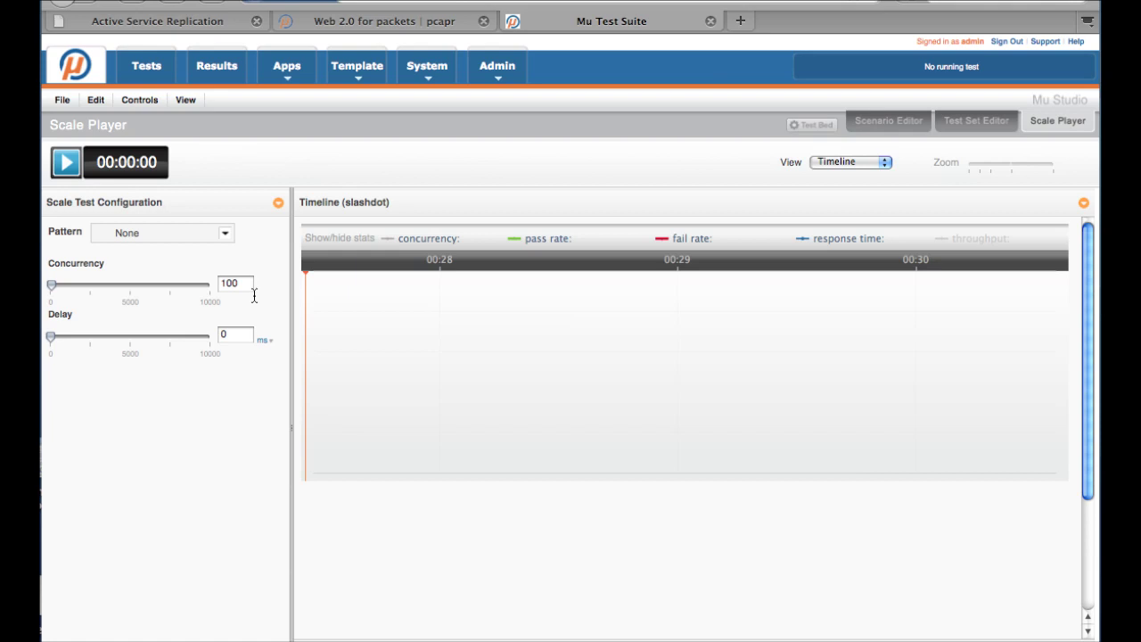
{"action": "left_click", "coordinate": [245, 285]}
{"action": "double_click", "coordinate": [245, 285]}
{"action": "type", "text": "1"}
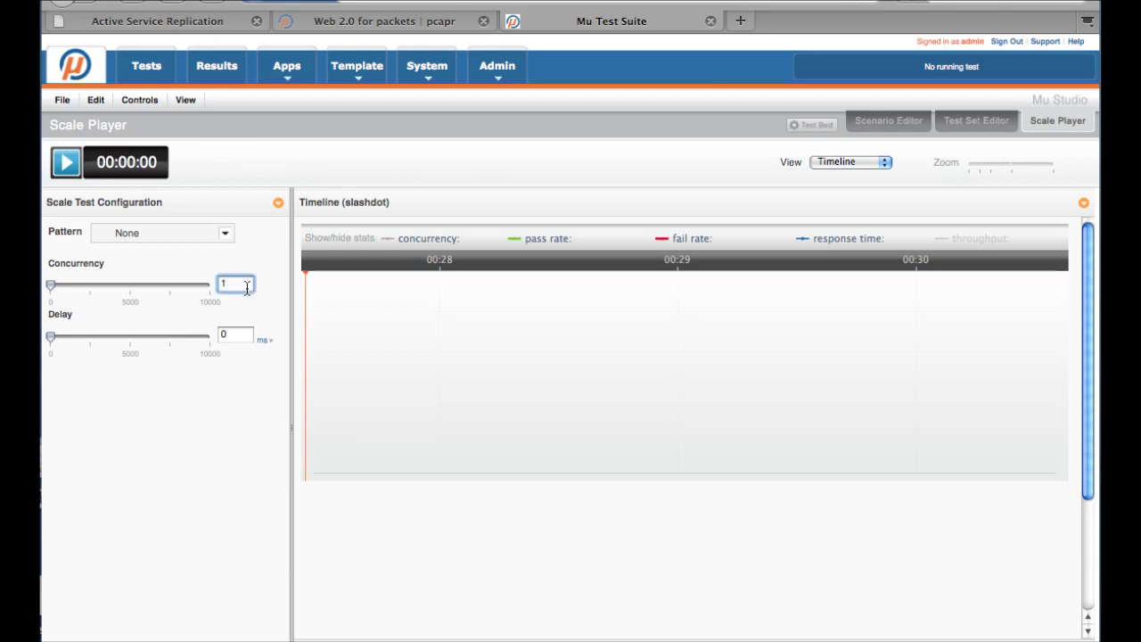
{"action": "left_click", "coordinate": [242, 343]}
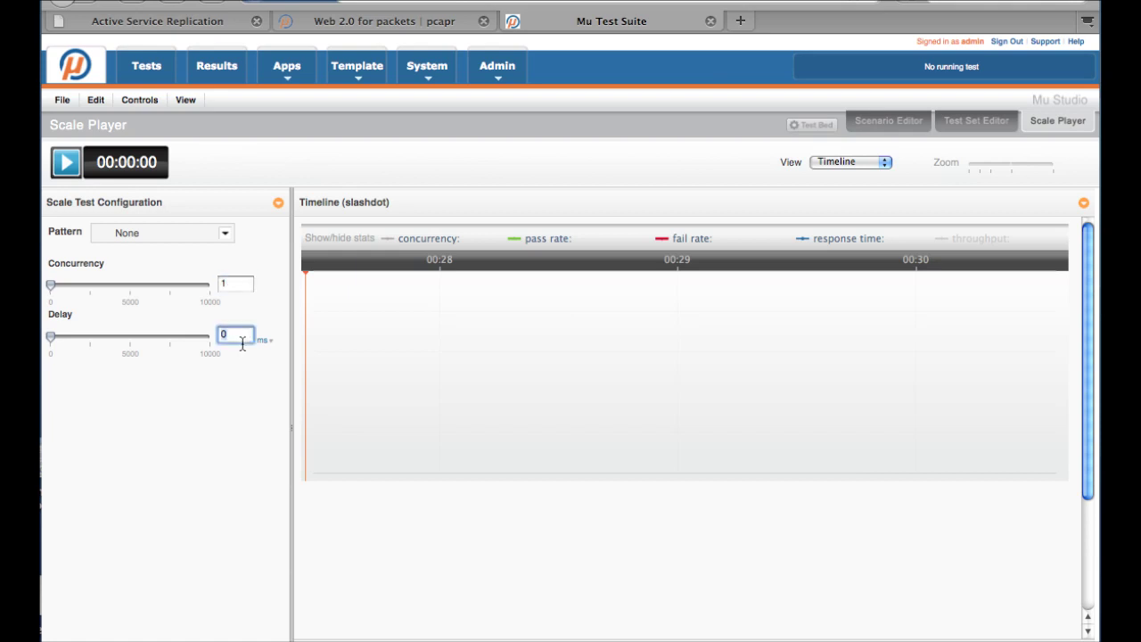
{"action": "type", "text": "1000"}
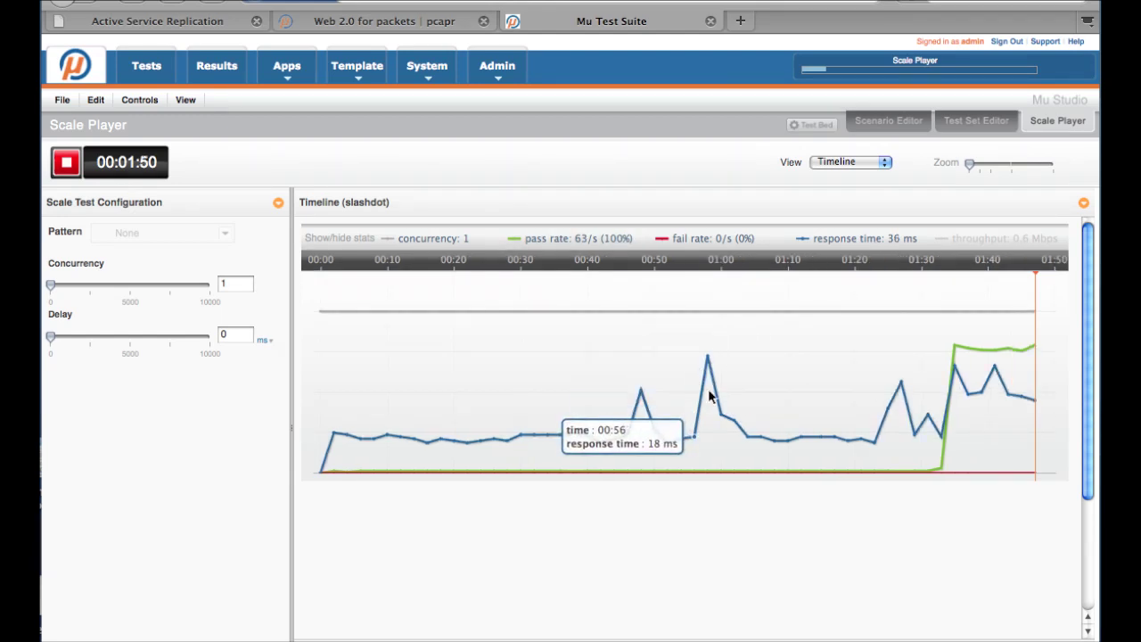
Switch the running scale test's view from Timeline to Call Graph and examine the durations and pass totals per step.
{"action": "left_click", "coordinate": [865, 166]}
{"action": "left_click", "coordinate": [868, 190]}
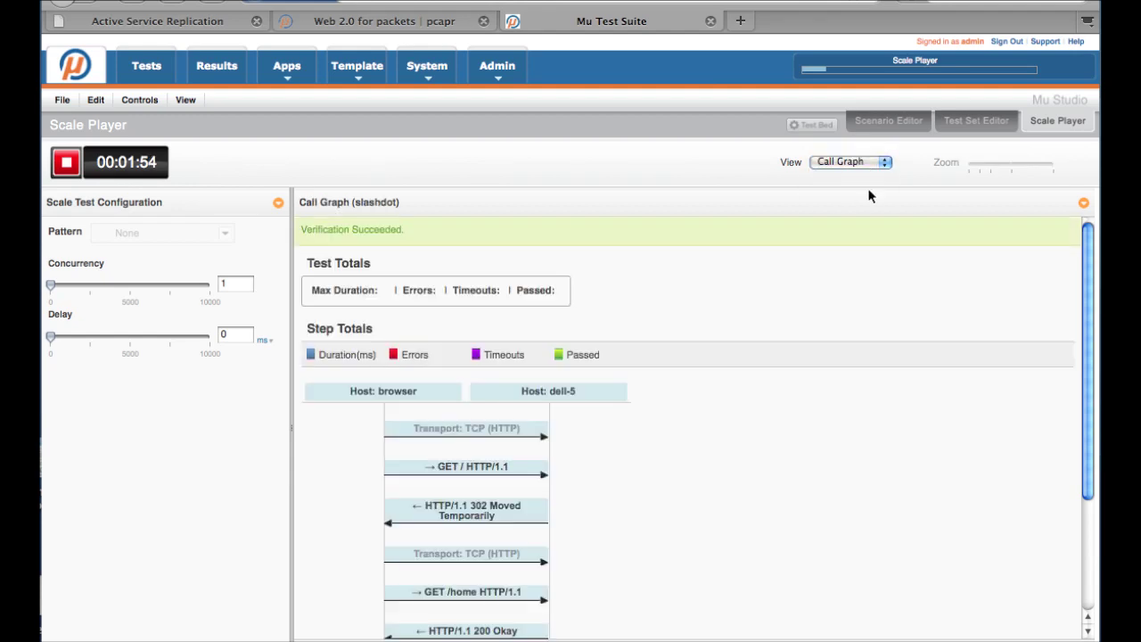
{"action": "scroll", "coordinate": [677, 473], "scroll_direction": "down", "scroll_amount": 3}
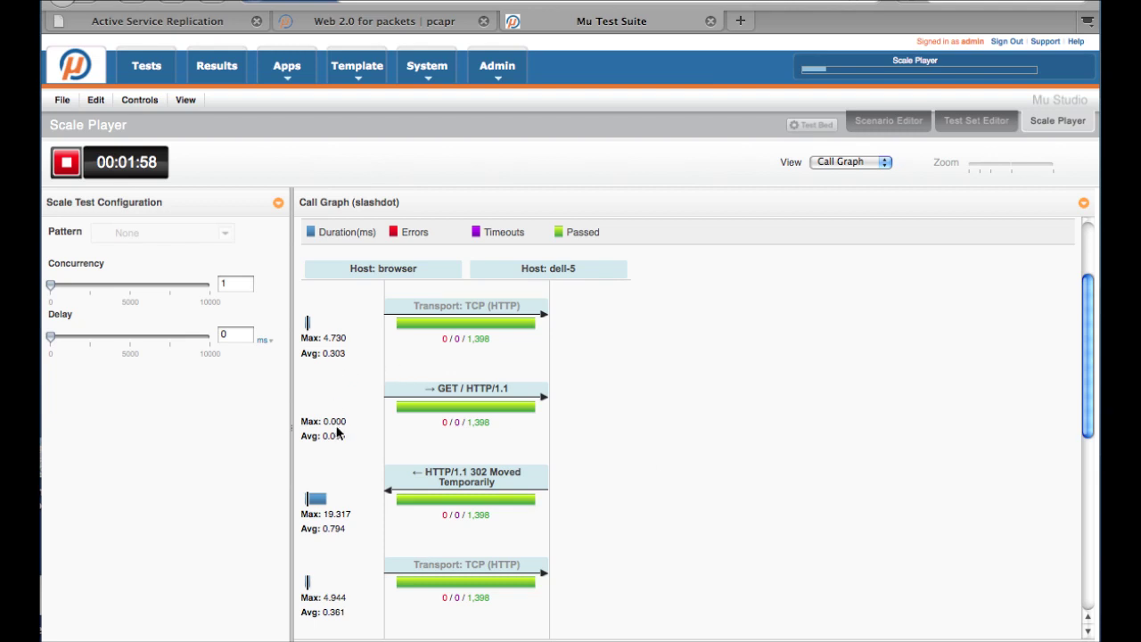
Check the remaining per-step durations in the call graph and set the running scale test's concurrency to 10.
{"action": "scroll", "coordinate": [338, 433], "scroll_direction": "down", "scroll_amount": 3}
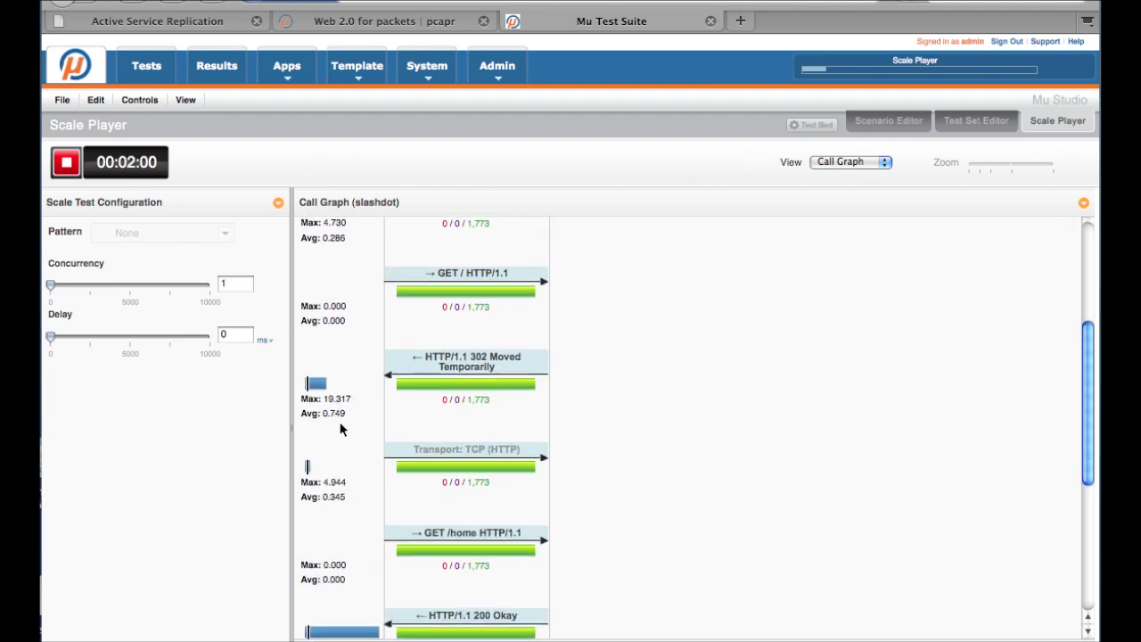
{"action": "scroll", "coordinate": [326, 485], "scroll_direction": "down", "scroll_amount": 4}
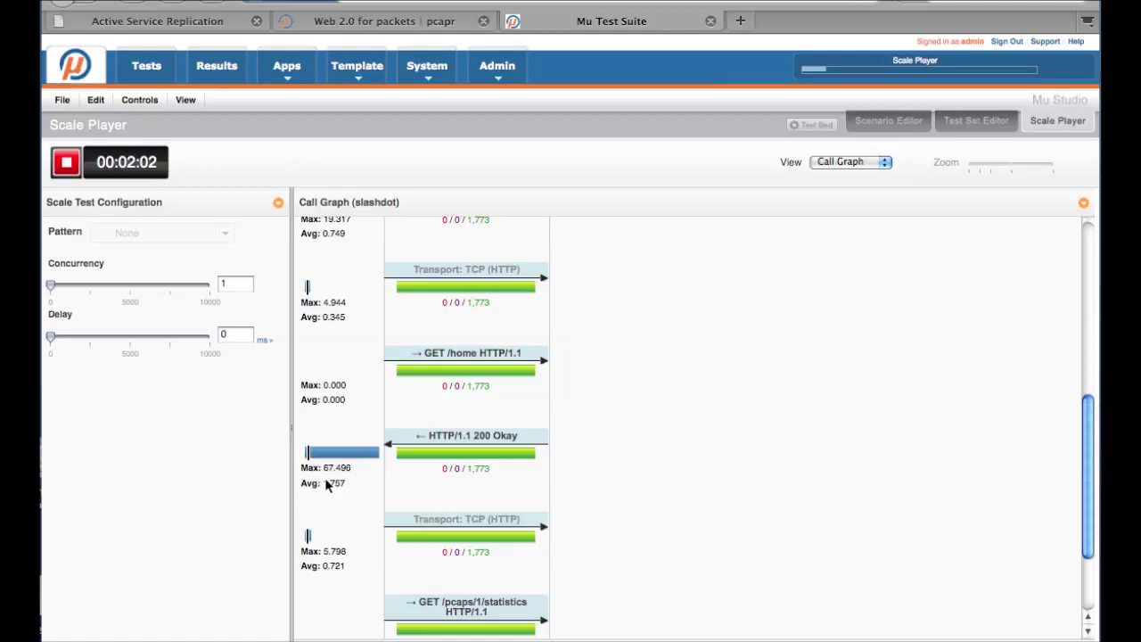
{"action": "scroll", "coordinate": [326, 486], "scroll_direction": "down", "scroll_amount": 3}
{"action": "left_click", "coordinate": [237, 284]}
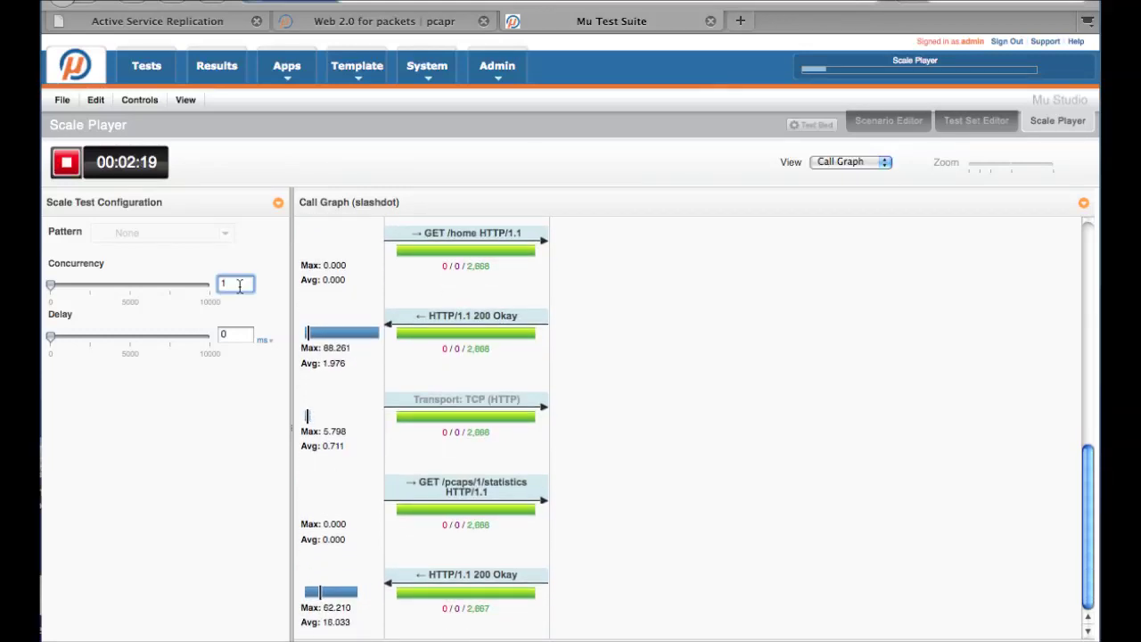
{"action": "type", "text": "10"}
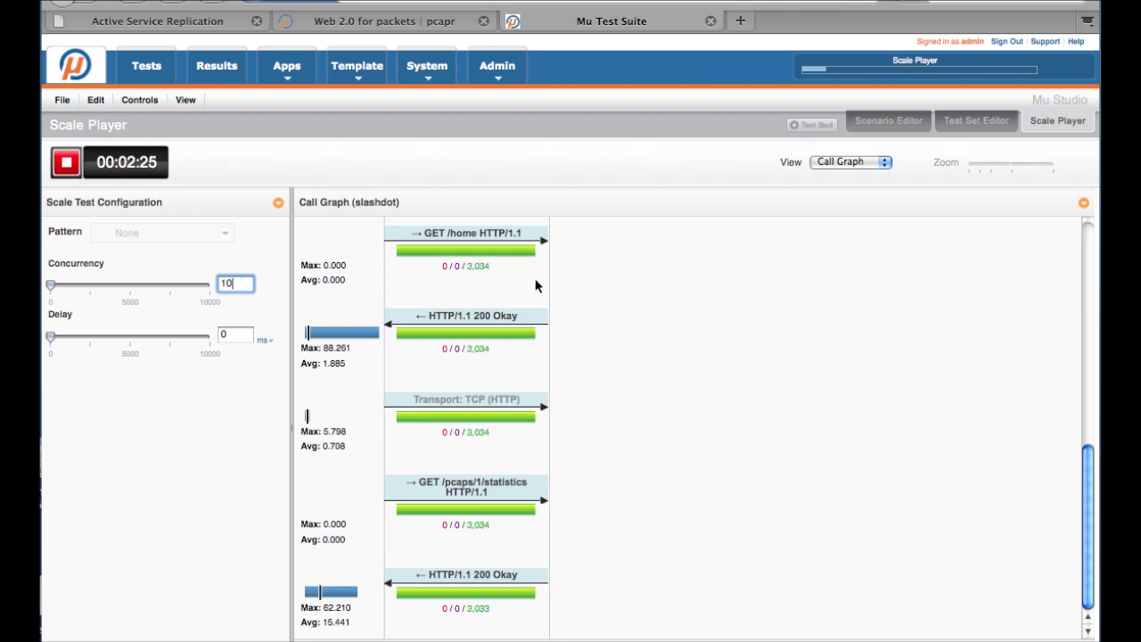
Examine the running test in the Timeline and Call Graph views and stop the scale test.
{"action": "left_click", "coordinate": [852, 161]}
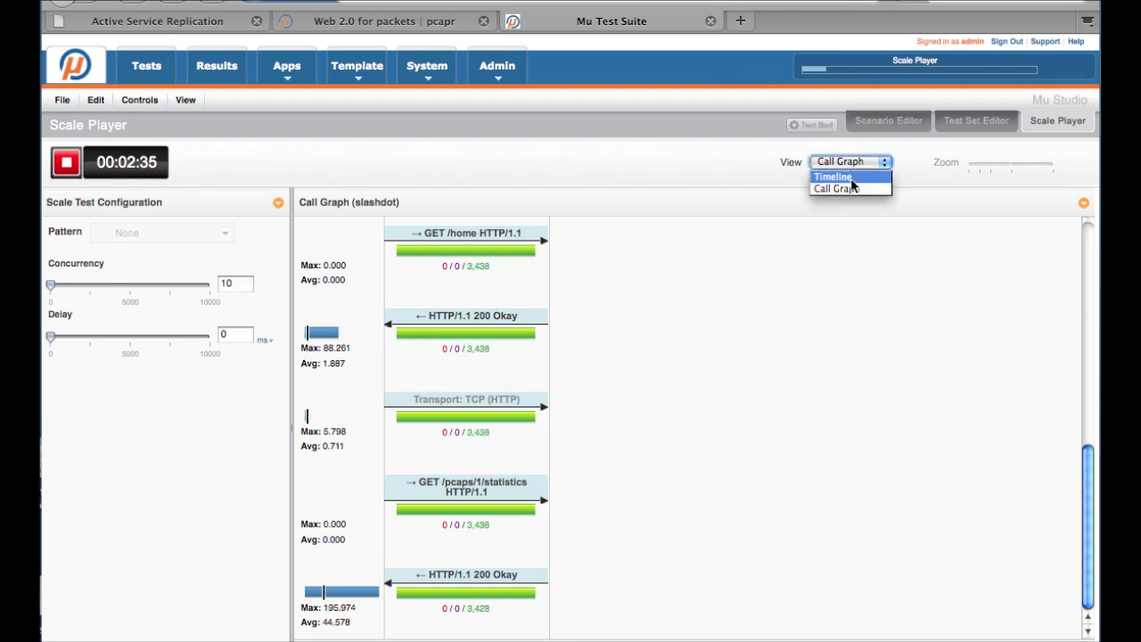
{"action": "left_click", "coordinate": [849, 178]}
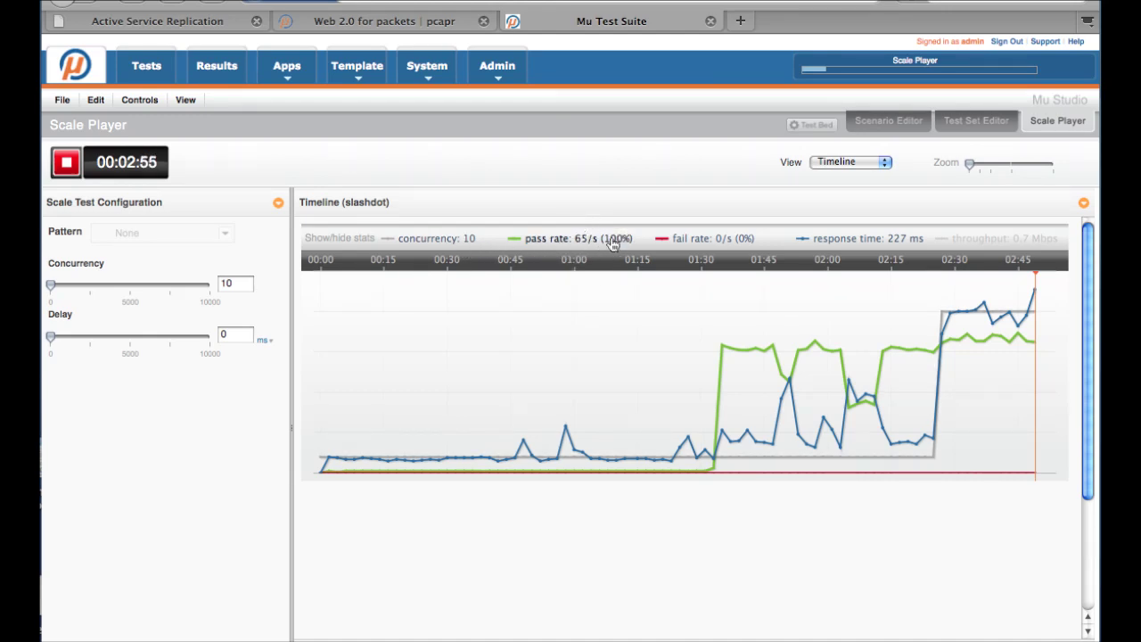
{"action": "left_click", "coordinate": [883, 162]}
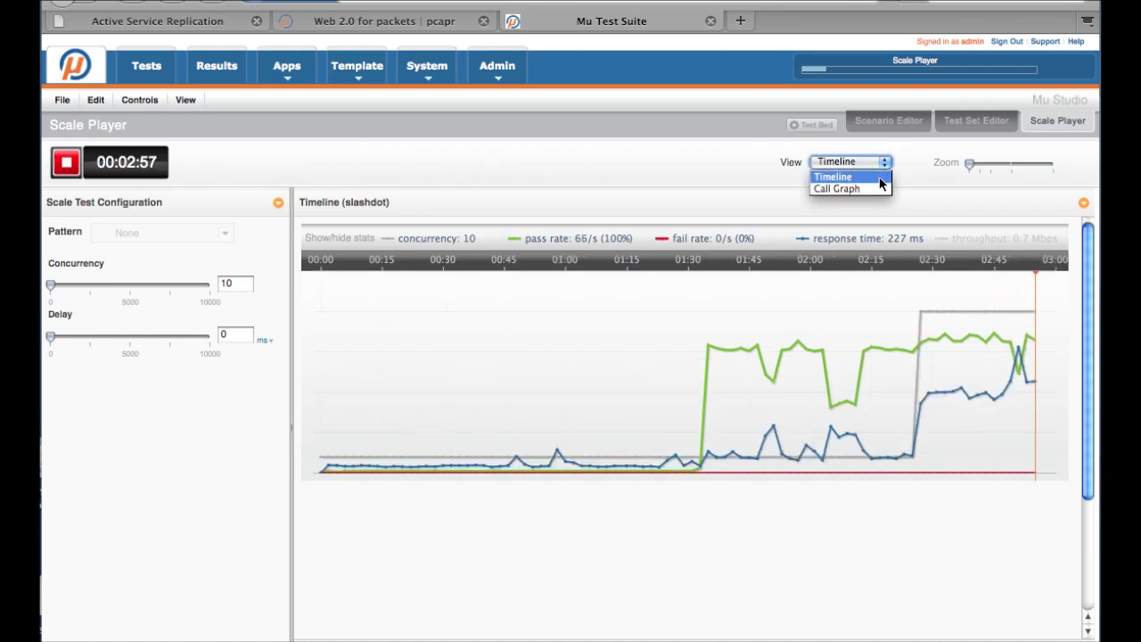
{"action": "left_click", "coordinate": [879, 189]}
{"action": "scroll", "coordinate": [706, 465], "scroll_direction": "down", "scroll_amount": 10}
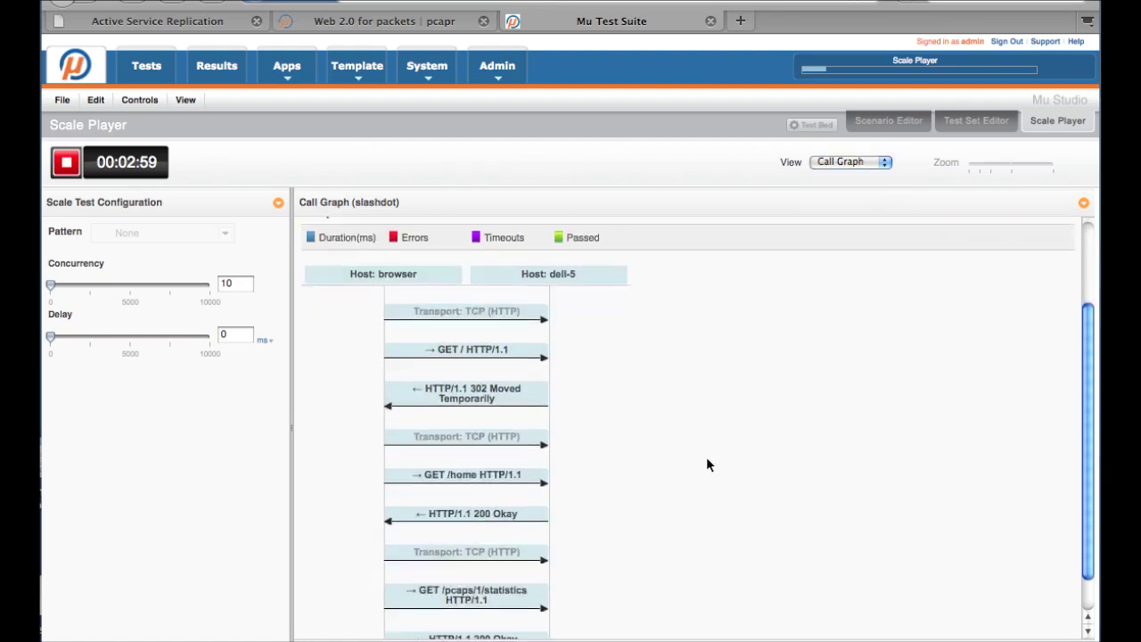
{"action": "scroll", "coordinate": [707, 465], "scroll_direction": "down", "scroll_amount": 1}
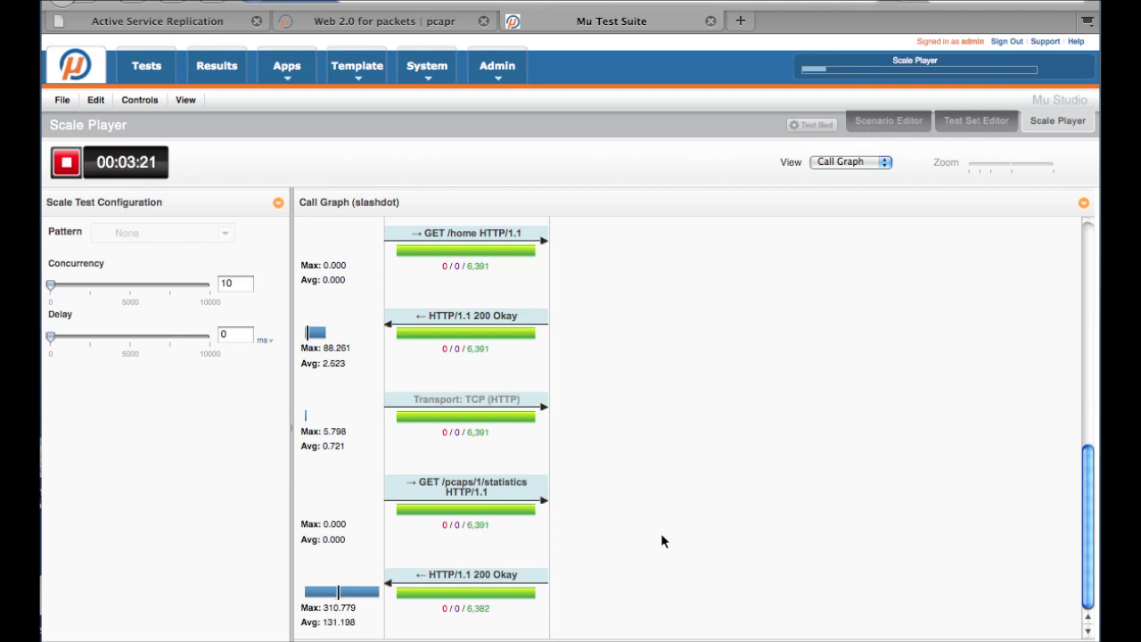
{"action": "left_click", "coordinate": [67, 162]}
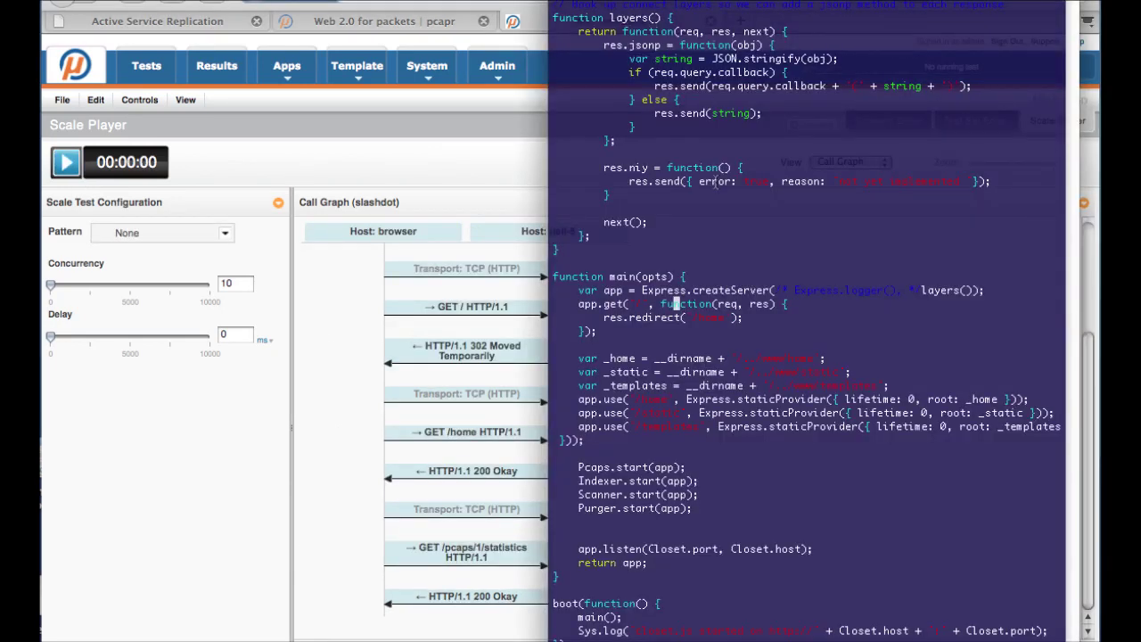
Add an app.use line with Express.cache(1000) for the '/pcaps' path above the _home variable in the server's main function.
{"action": "key", "text": "Down"}
{"action": "key", "text": "Down"}
{"action": "key", "text": "Return"}
{"action": "key", "text": "Return"}
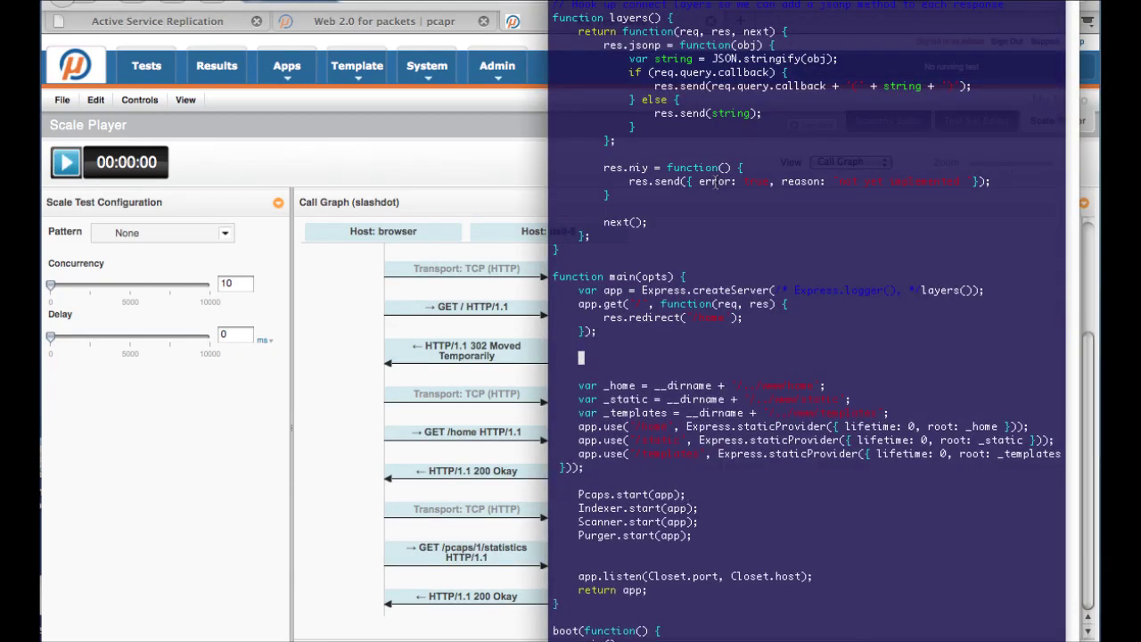
{"action": "type", "text": "app.use('/home' , Express.cache(1000)"}
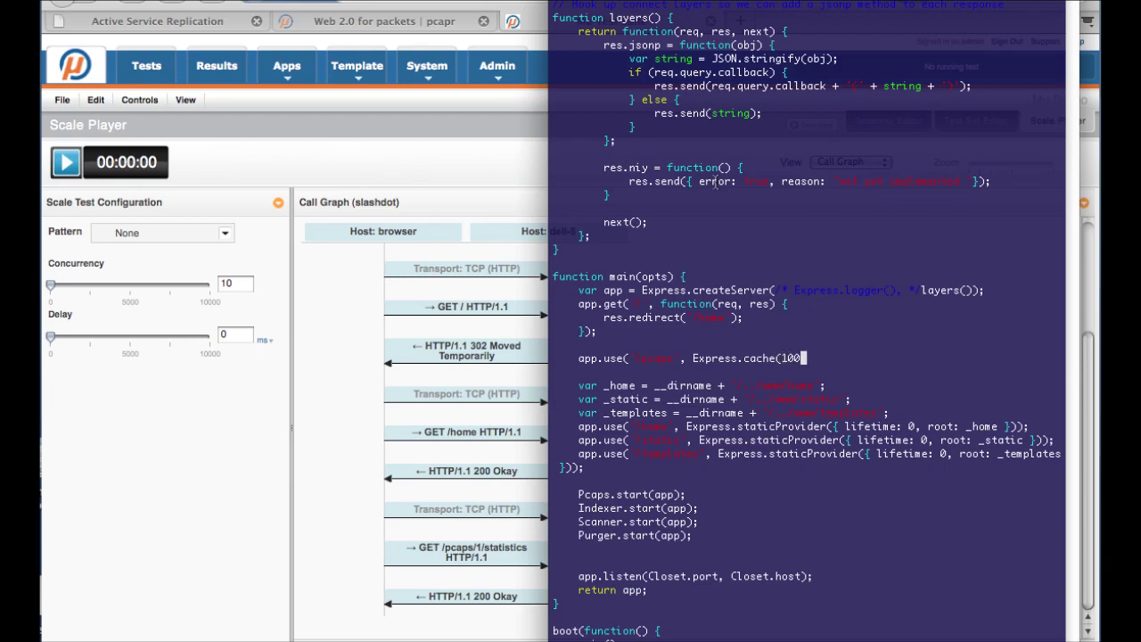
{"action": "type", "text": ")"}
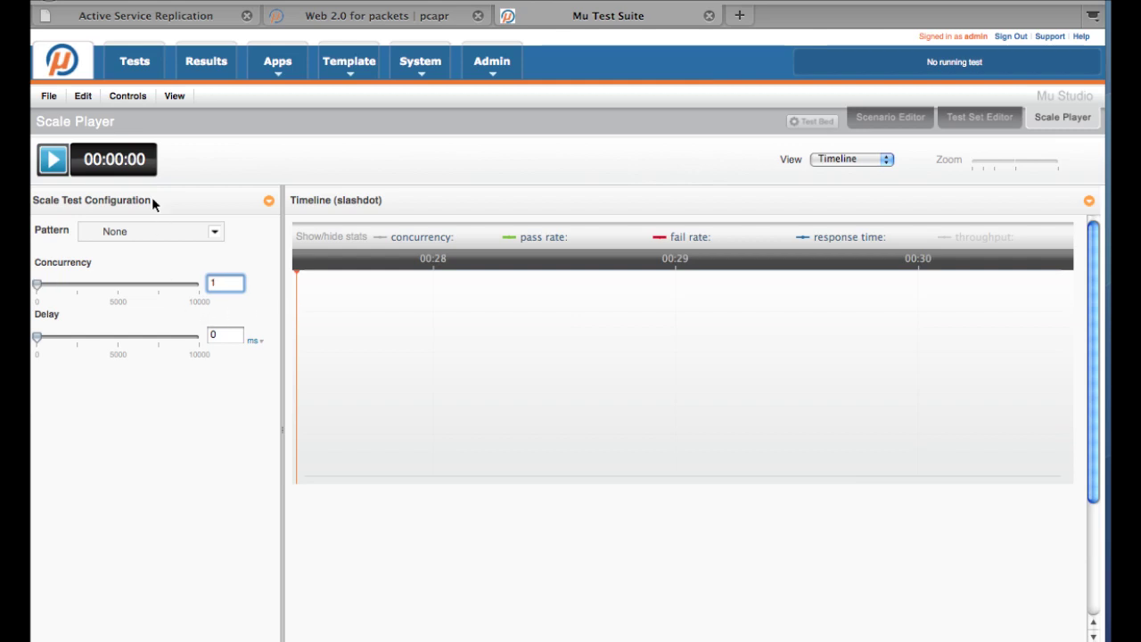
Start the slashdot scale test again at concurrency 1 and raise its concurrency to 100 while it runs.
{"action": "left_click", "coordinate": [52, 172]}
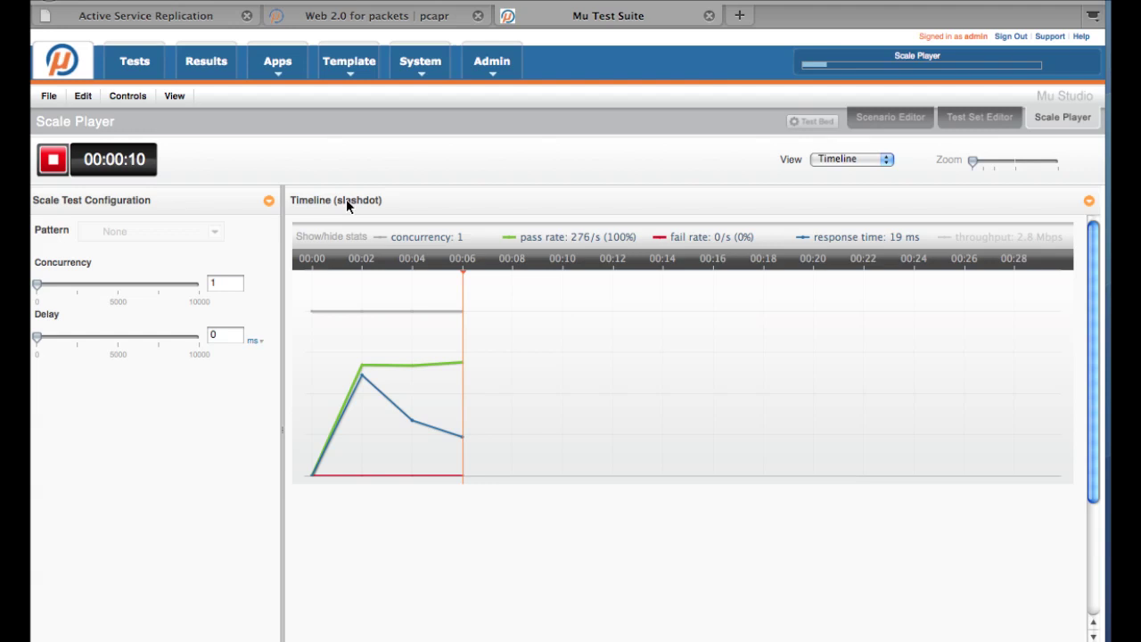
{"action": "left_click", "coordinate": [229, 283]}
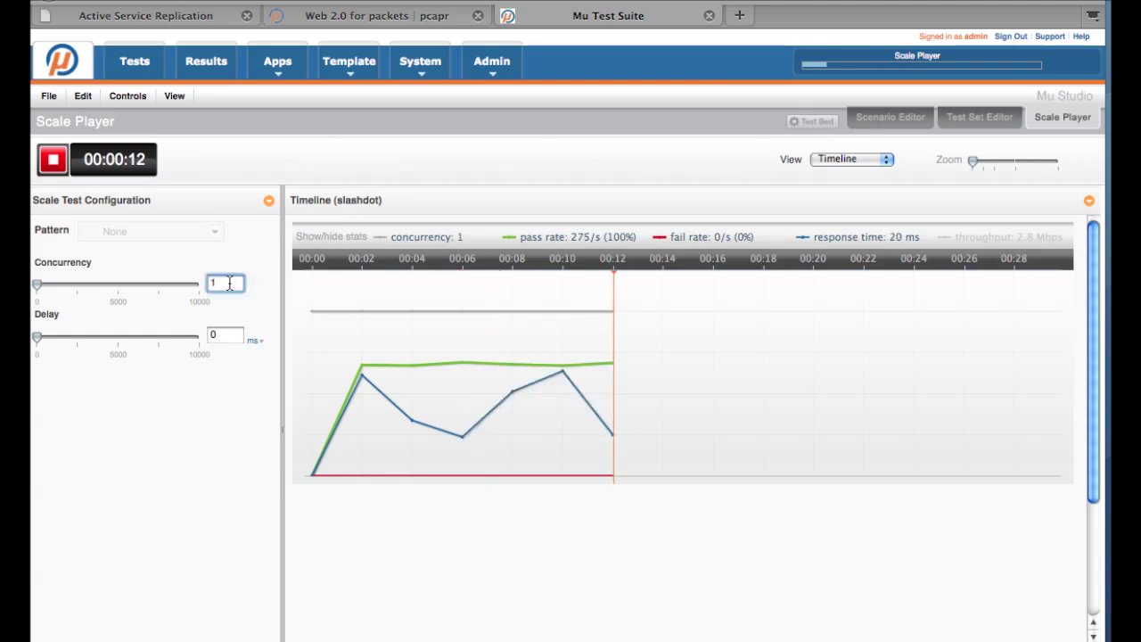
{"action": "type", "text": "00"}
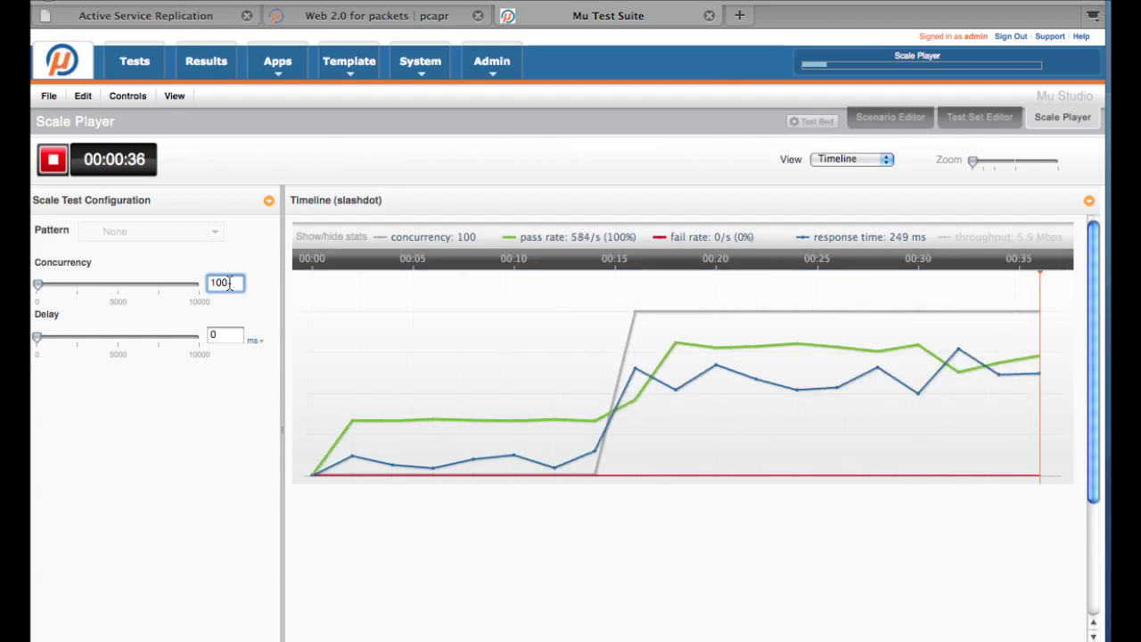
Raise the running scale test's concurrency in stages to 1000, 2000 and 3000.
{"action": "type", "text": "0"}
{"action": "key", "text": "Return"}
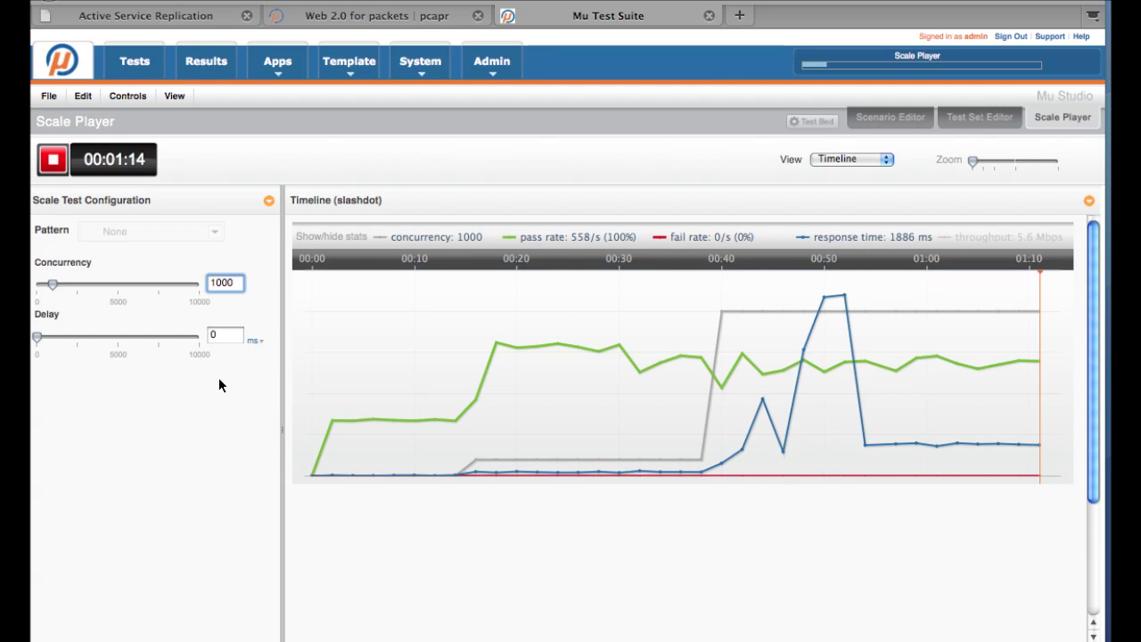
{"action": "key", "text": "shift+Right"}
{"action": "type", "text": "2"}
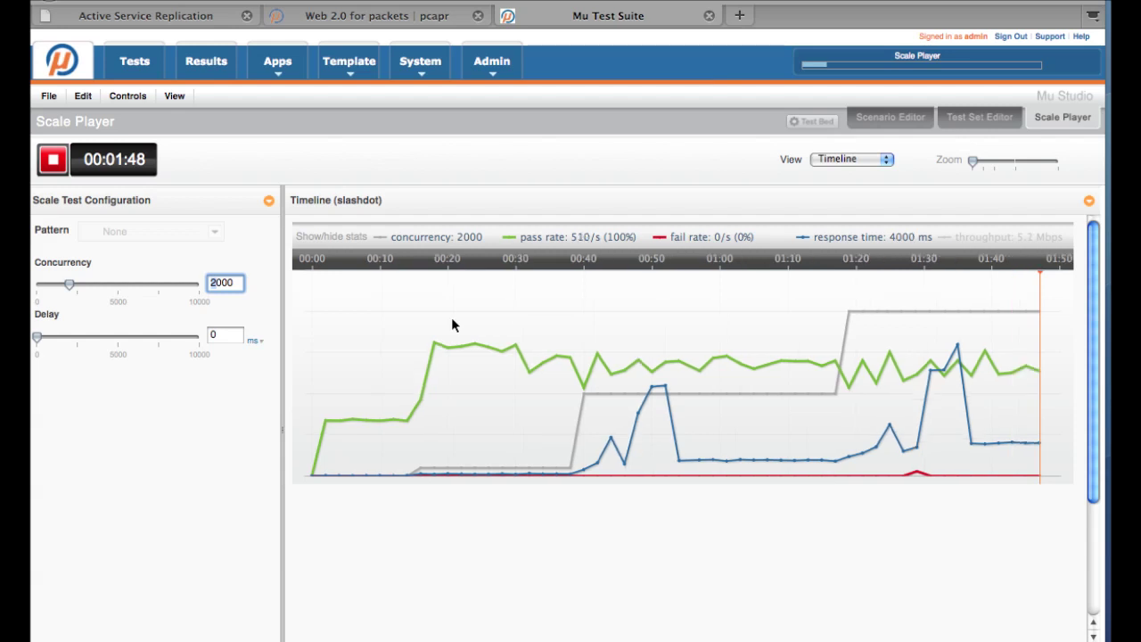
{"action": "key", "text": "BackSpace"}
{"action": "type", "text": "3"}
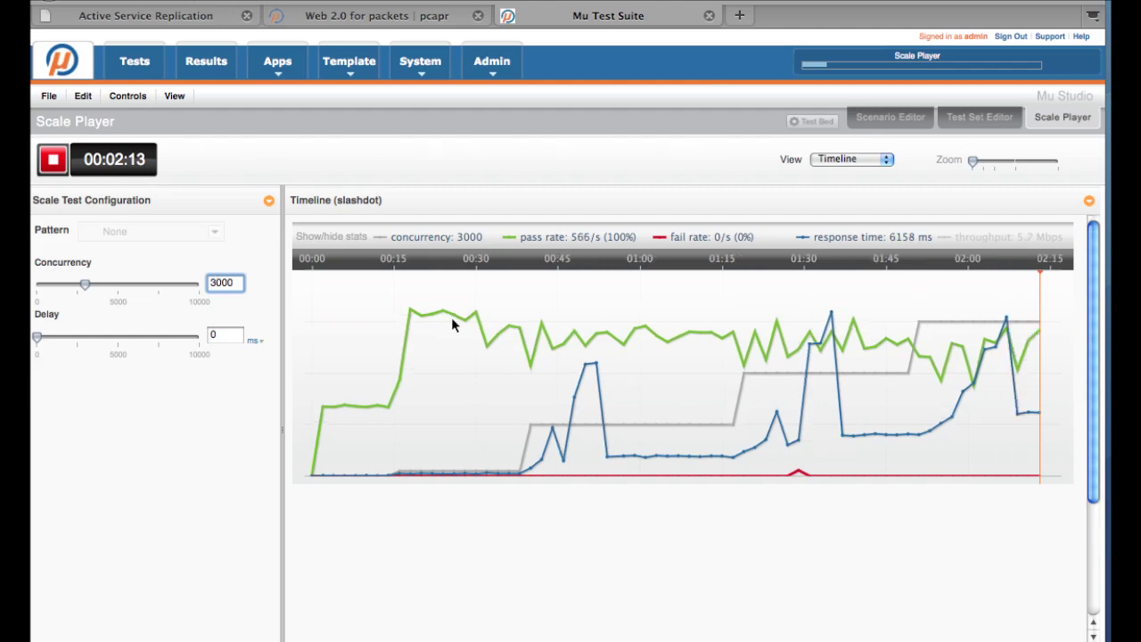
Switch to the terminal to check the server's process load in top and return to the Scale Player.
{"action": "key", "text": "super+Tab"}
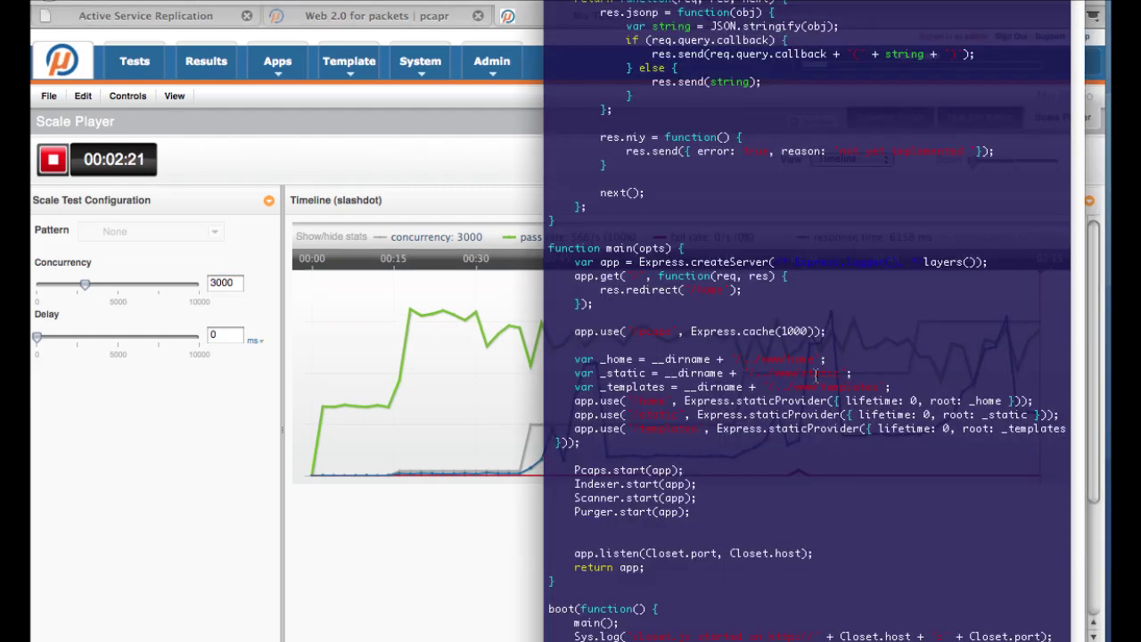
{"action": "scroll", "coordinate": [817, 374], "scroll_direction": "down", "scroll_amount": 1}
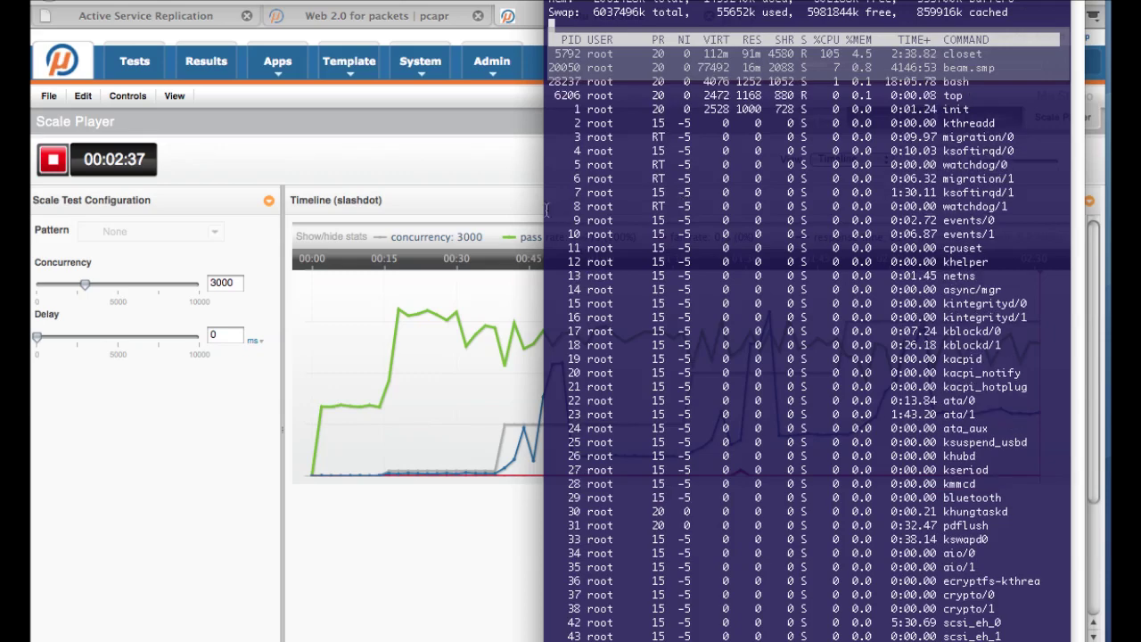
{"action": "left_click", "coordinate": [502, 165]}
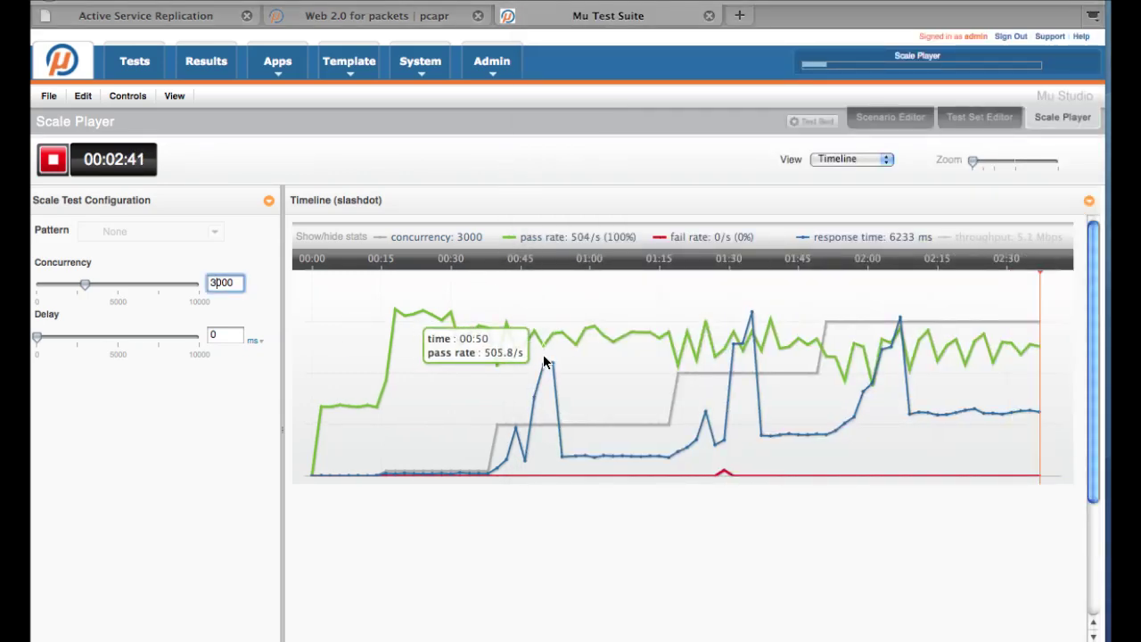